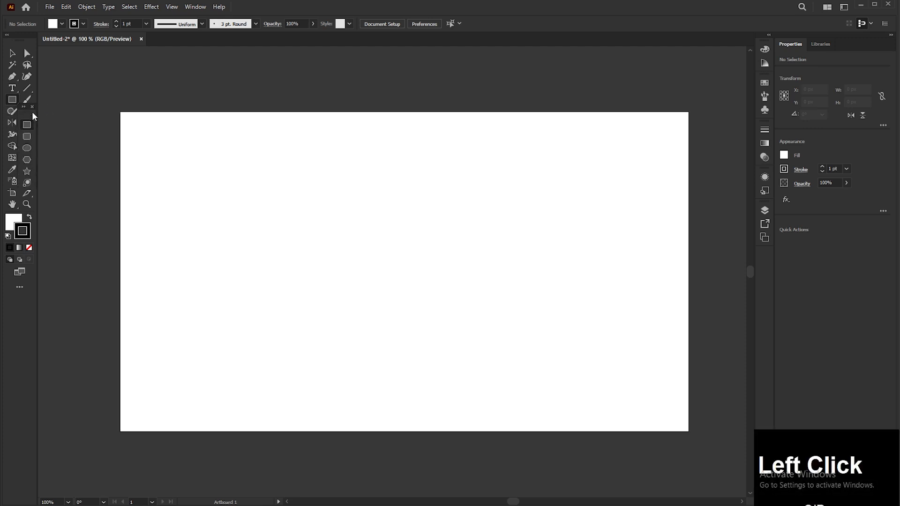
# Step: Detach the shape tools into a floating palette and draw a lens flare with rings, about 457 × 707 px, in the artboard's upper-left area
pyautogui.moveTo(29, 110); pyautogui.dragTo(56, 66)
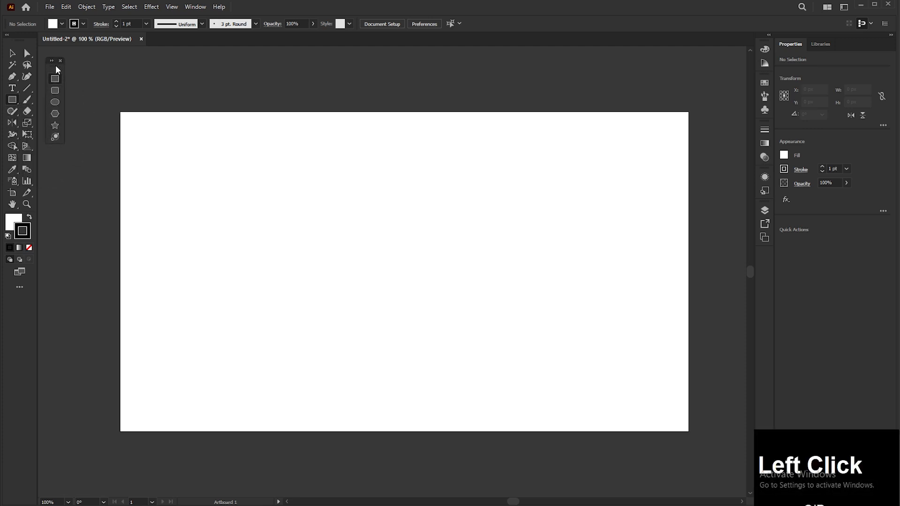
pyautogui.click(55, 138)
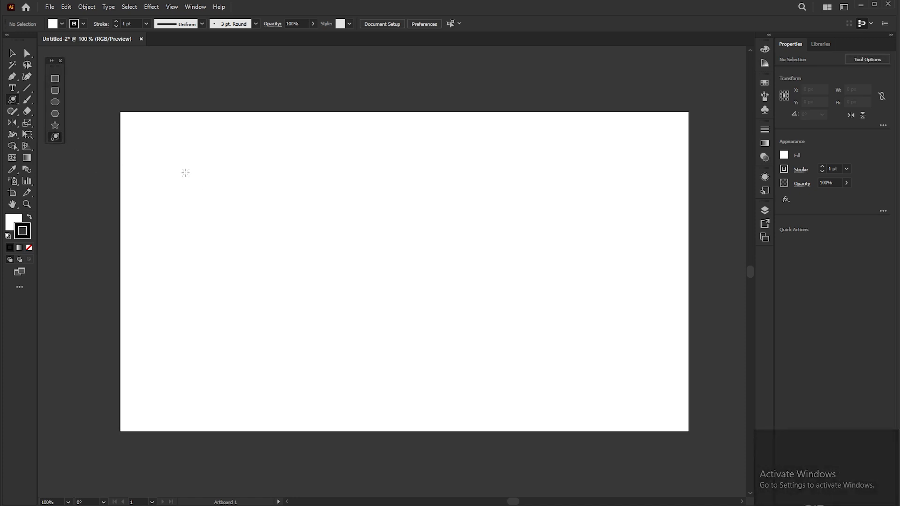
pyautogui.moveTo(193, 192); pyautogui.dragTo(199, 196)
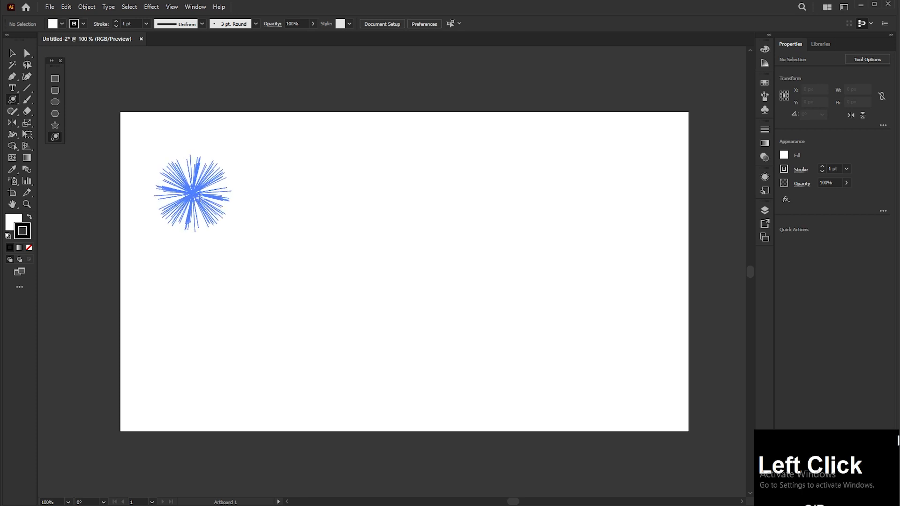
pyautogui.moveTo(198, 197)
pyautogui.mouseDown()
pyautogui.moveTo(233, 249)
pyautogui.moveTo(200, 198)
pyautogui.mouseUp()
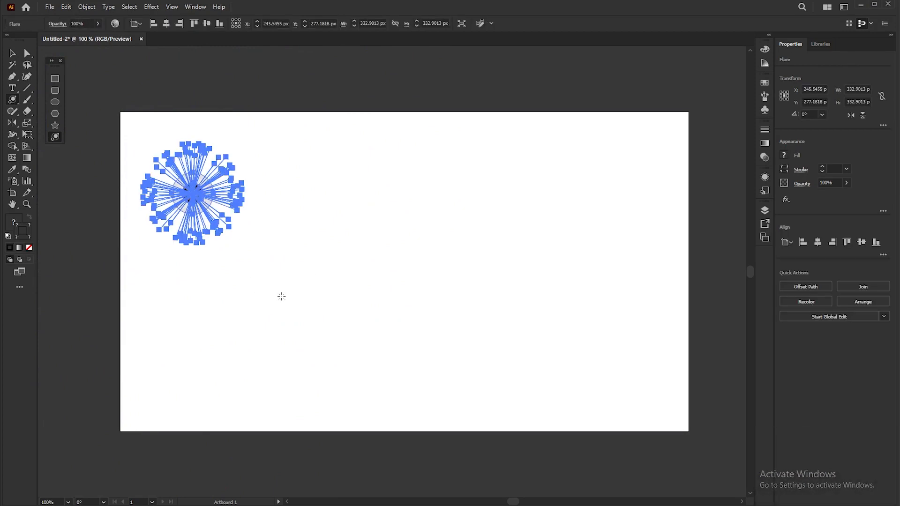
pyautogui.moveTo(281, 296); pyautogui.dragTo(263, 322)
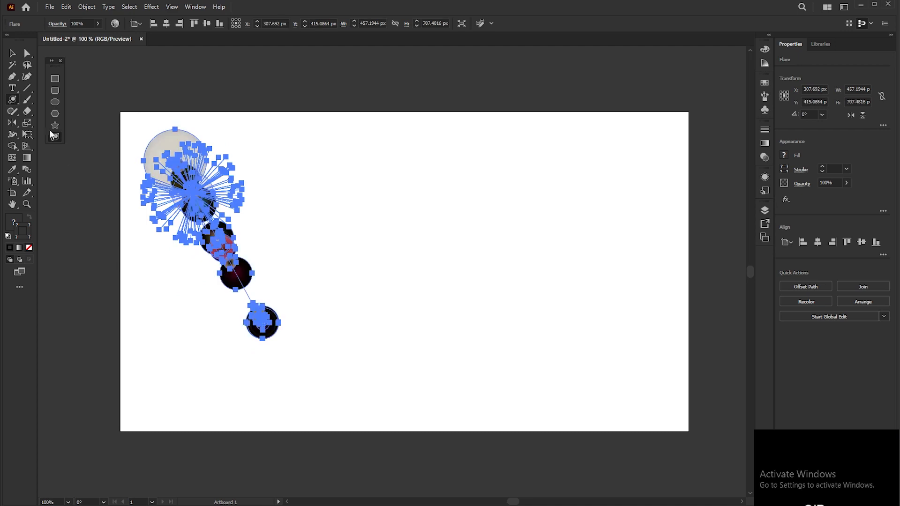
pyautogui.click(12, 52)
pyautogui.click(332, 225)
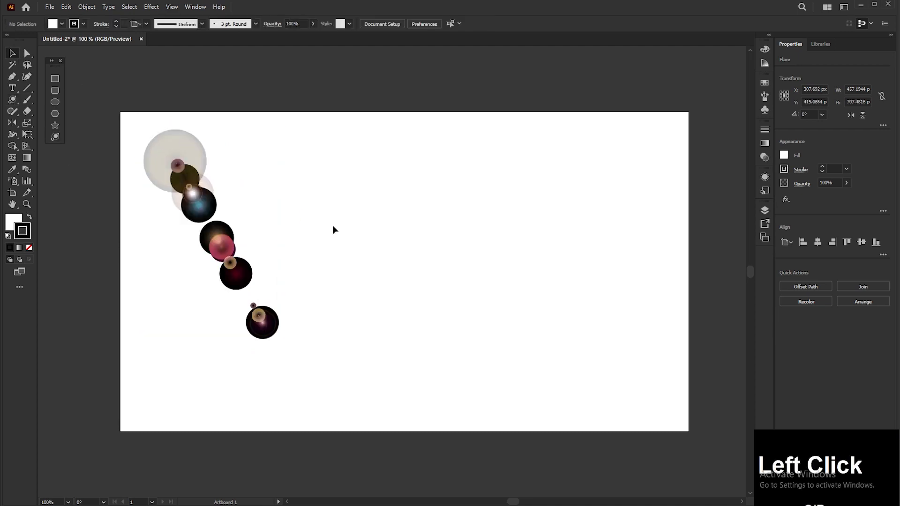
pyautogui.press('space')
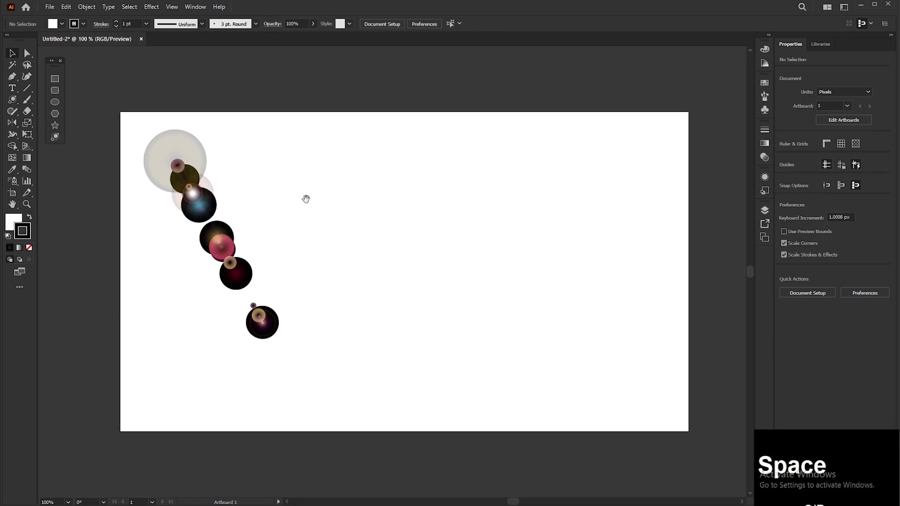
# Step: Scale the flare to about 602 × 931 px and collapse the properties area to free up canvas space
pyautogui.click(199, 202)
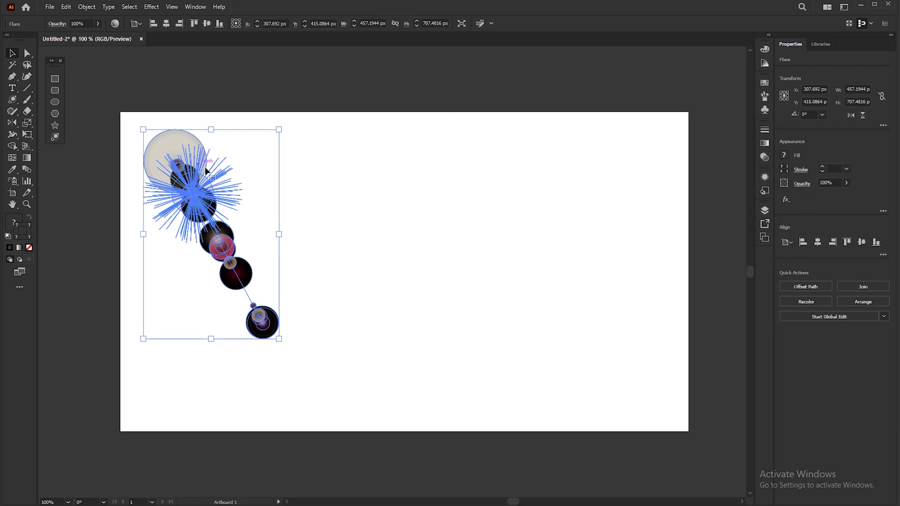
pyautogui.moveTo(279, 234); pyautogui.dragTo(192, 238)
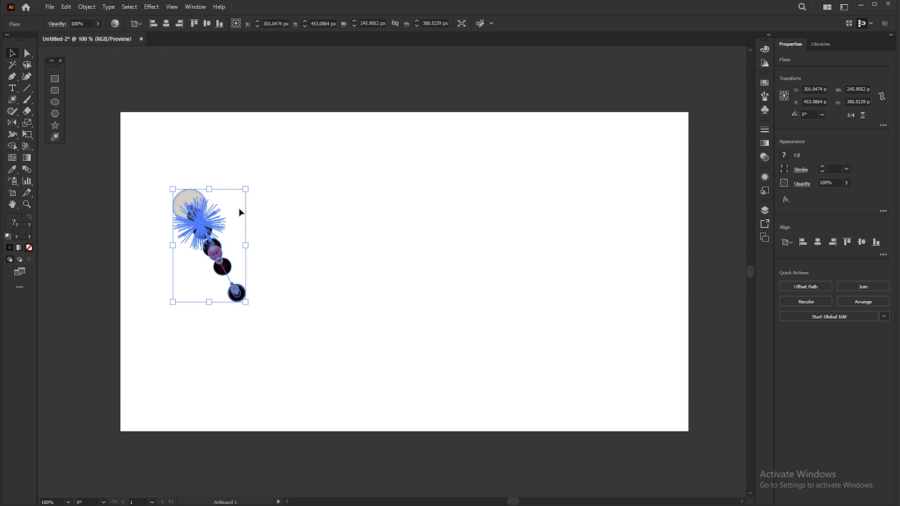
pyautogui.moveTo(245, 246); pyautogui.dragTo(298, 244)
pyautogui.moveTo(197, 192); pyautogui.dragTo(214, 221)
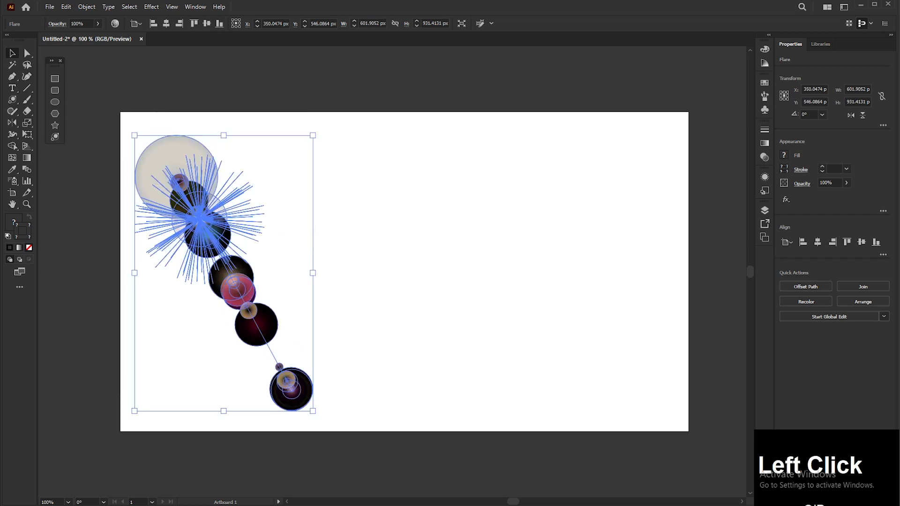
pyautogui.click(890, 36)
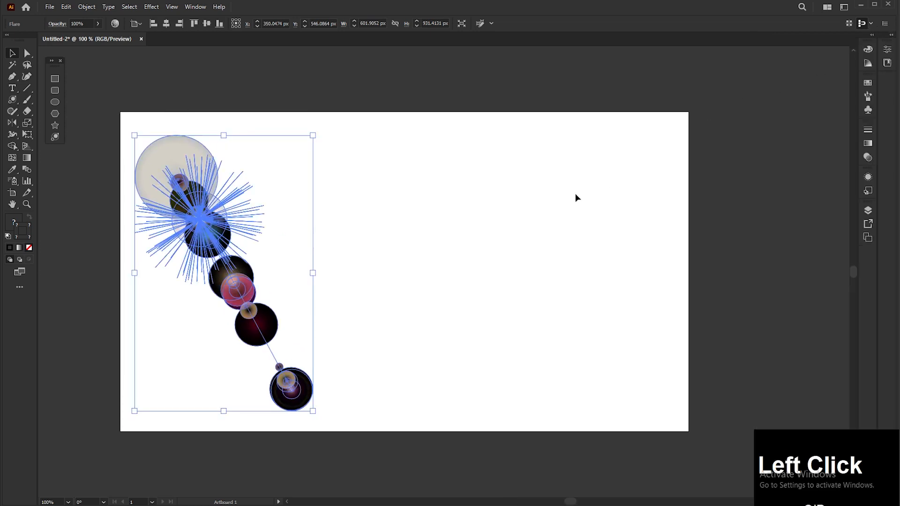
pyautogui.press('space')
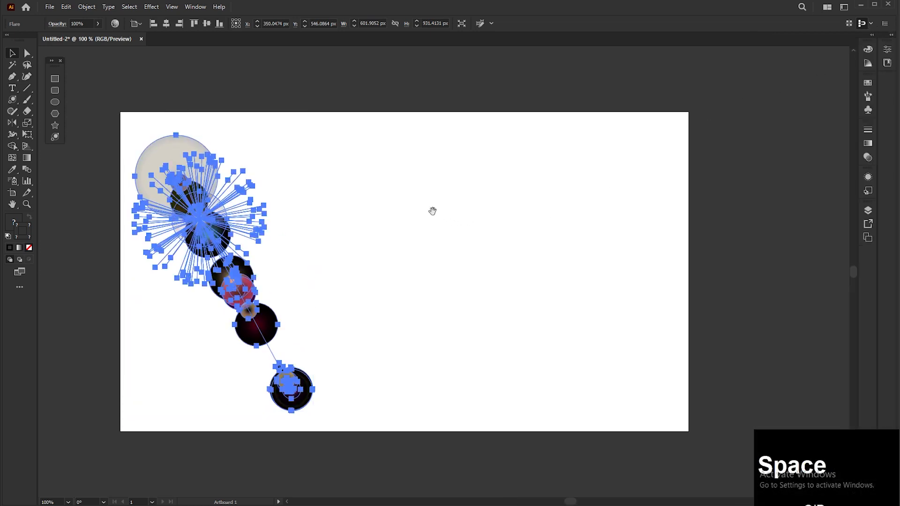
# Step: Open the Flare Tool Options for the selected flare, move the dialog aside and turn off the preview
pyautogui.doubleClick(55, 137)
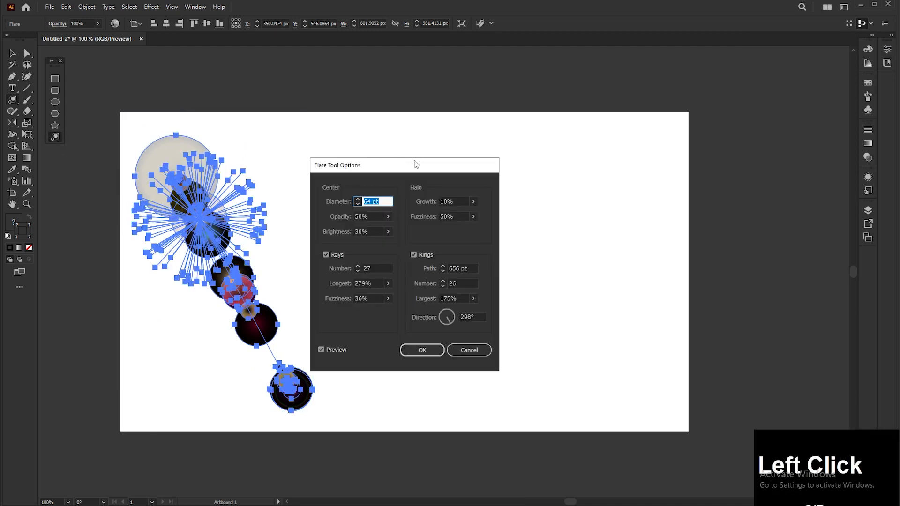
pyautogui.moveTo(401, 170); pyautogui.dragTo(427, 157)
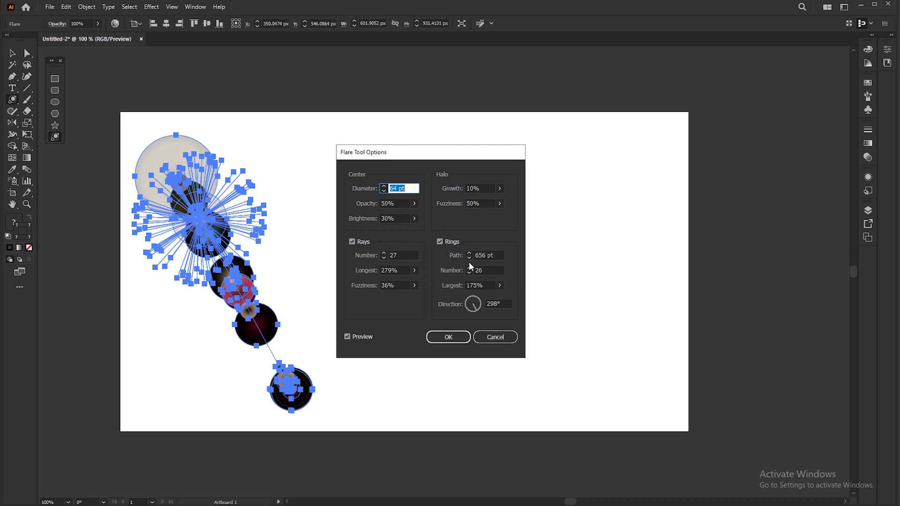
pyautogui.click(347, 337)
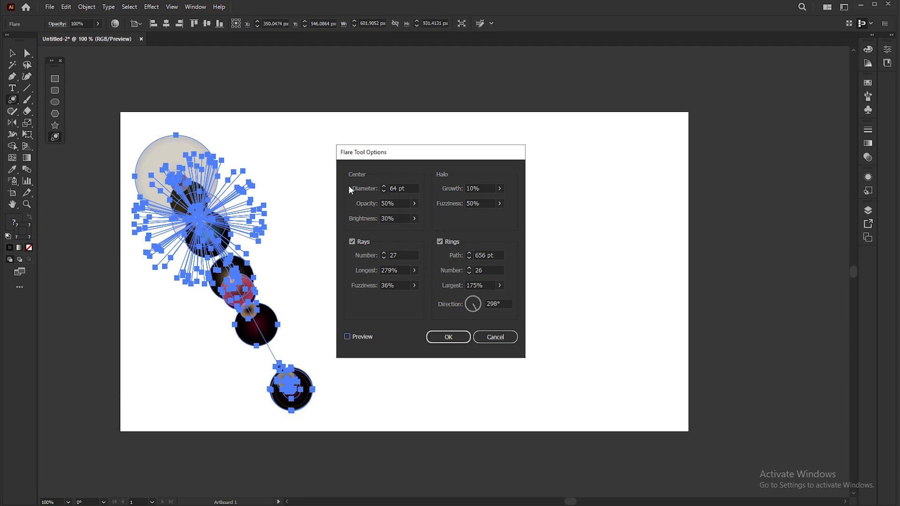
# Step: Try larger center diameters for the flare, up to 200 pt, with the preview turned on
pyautogui.click(384, 184)
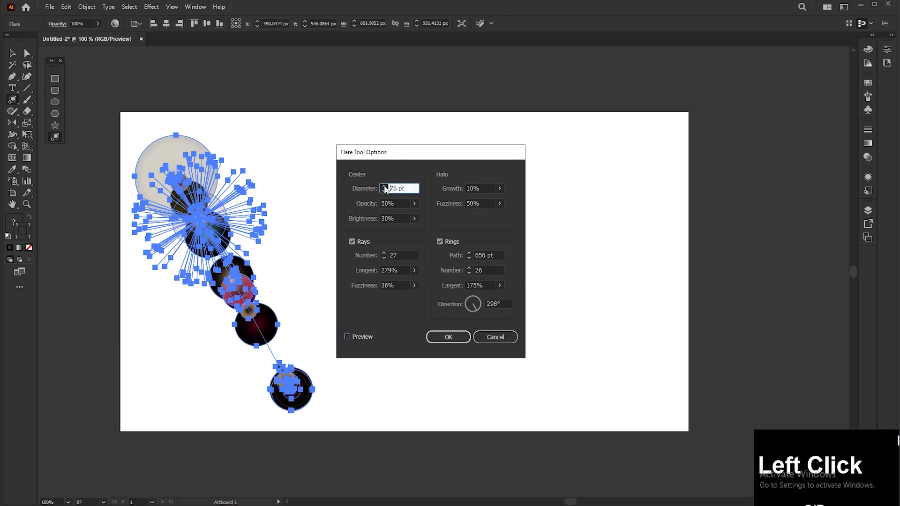
pyautogui.click(361, 336)
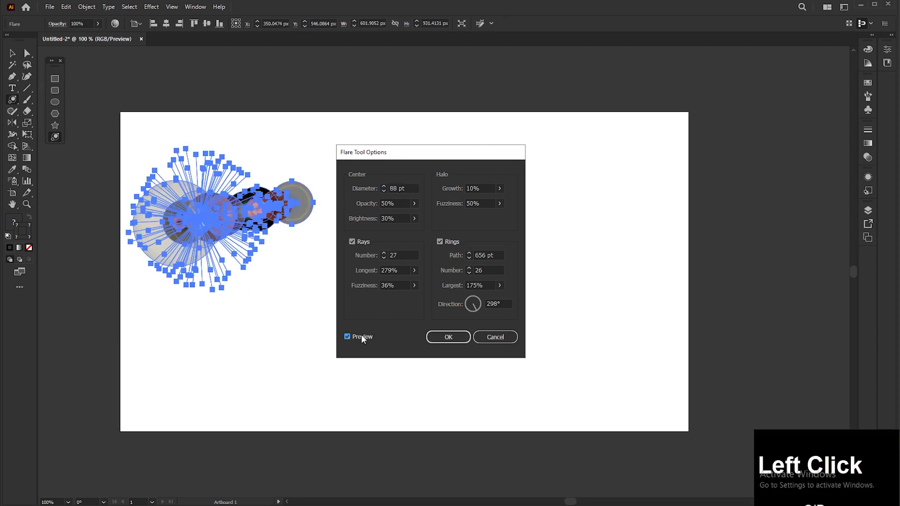
pyautogui.click(383, 186)
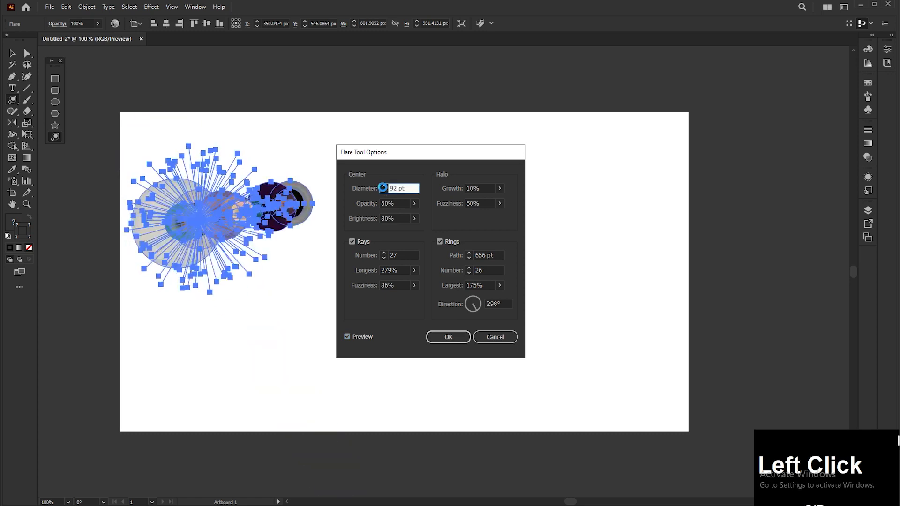
pyautogui.click(383, 186)
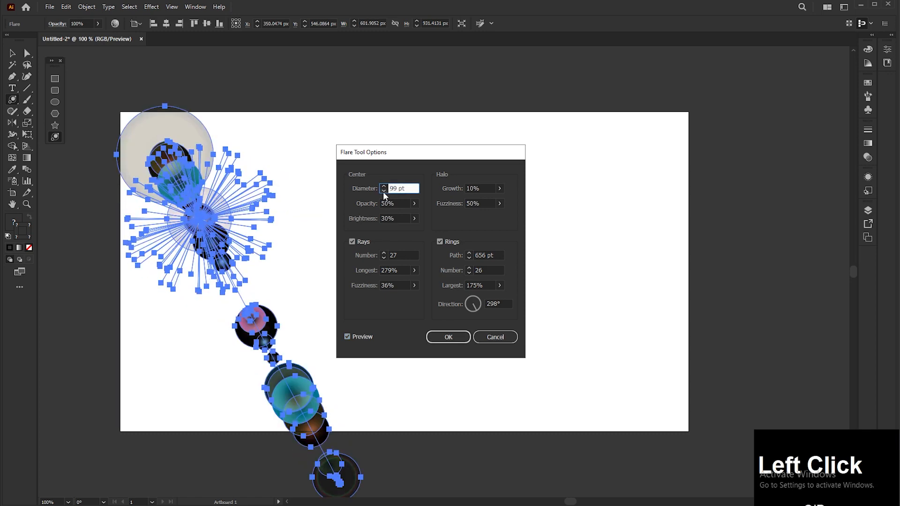
pyautogui.click(383, 191)
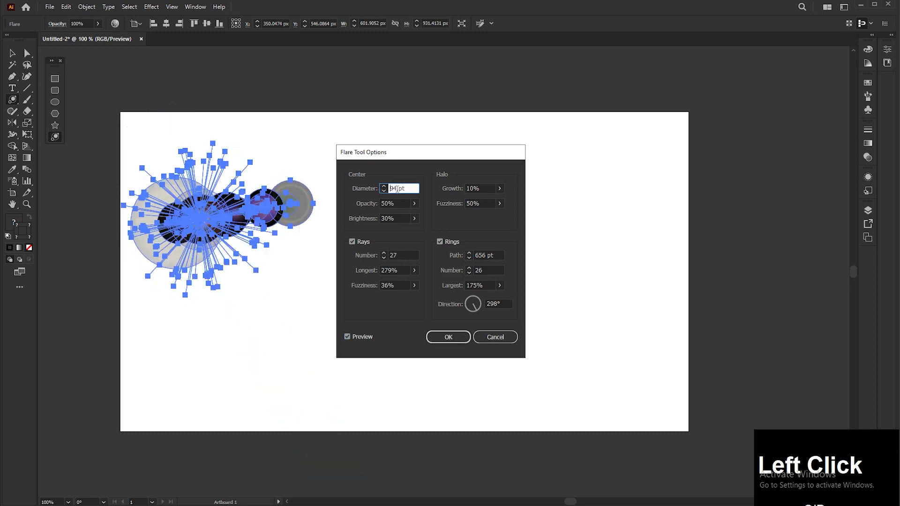
pyautogui.moveTo(409, 189); pyautogui.dragTo(380, 189)
pyautogui.write('200')
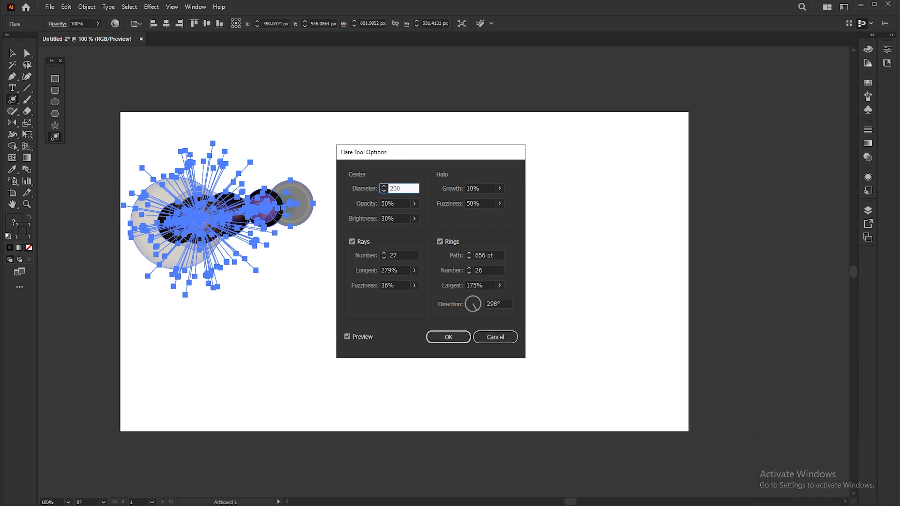
pyautogui.click(347, 336)
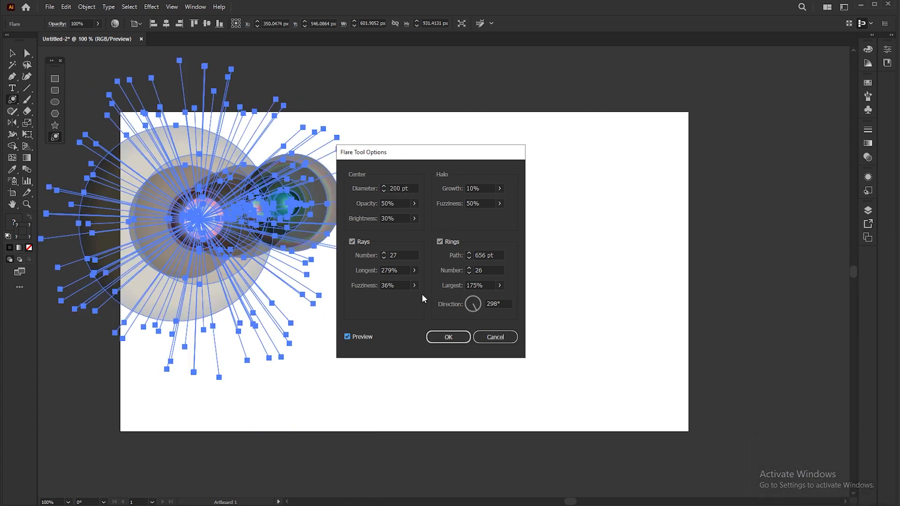
# Step: Try adjusting the flare's center diameter in small increments down and back up to 197 pt
pyautogui.click(393, 189)
pyautogui.doubleClick(392, 188)
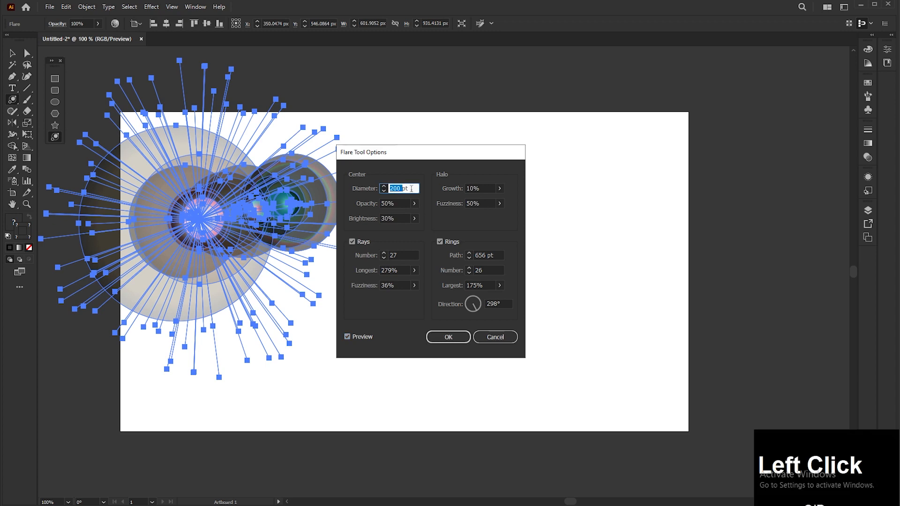
pyautogui.click(383, 192)
pyautogui.click(383, 192)
pyautogui.click(383, 191)
pyautogui.click(383, 191)
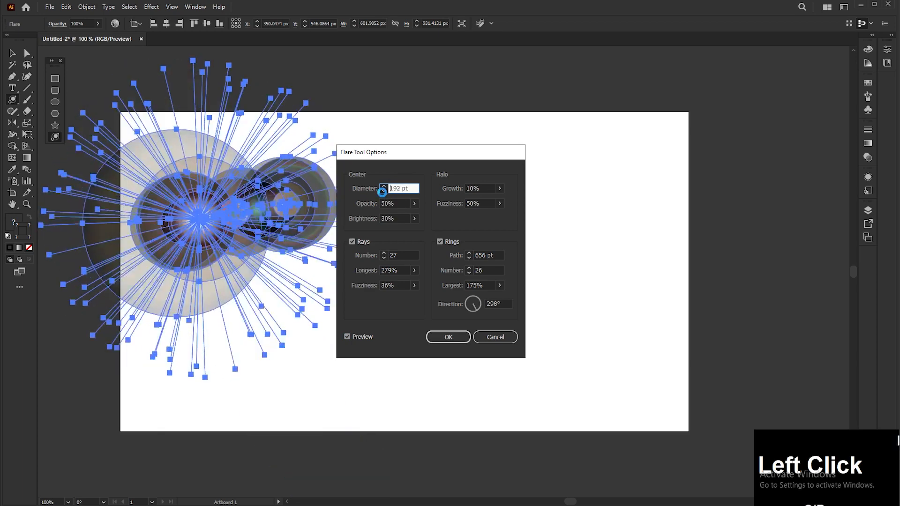
pyautogui.click(384, 191)
pyautogui.click(383, 186)
pyautogui.click(384, 186)
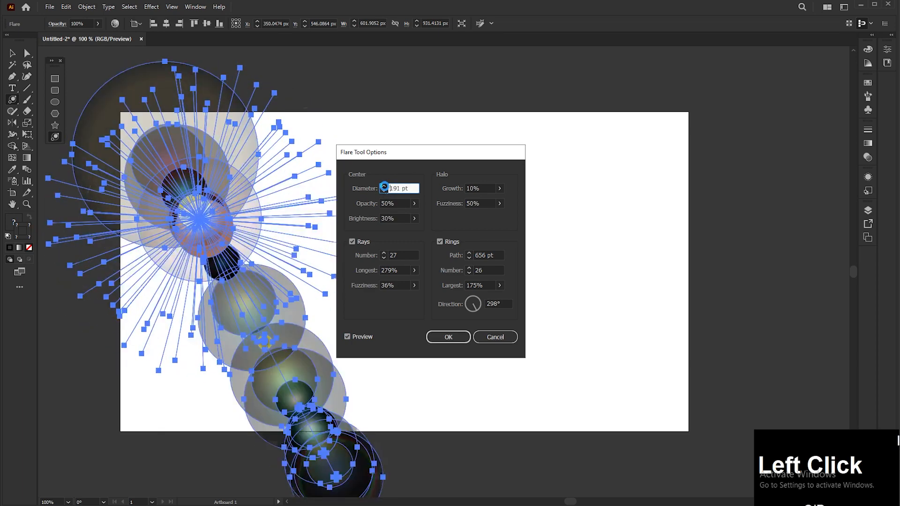
pyautogui.click(384, 187)
pyautogui.click(384, 186)
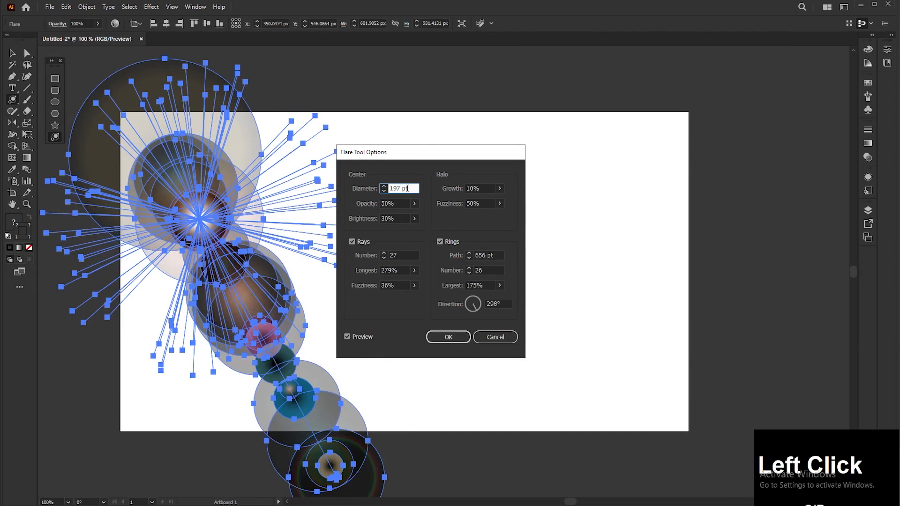
# Step: Set the flare's center diameter to 70 pt, compare it with the preview off and on, and apply the options
pyautogui.moveTo(408, 189); pyautogui.dragTo(384, 189)
pyautogui.press('BackSpace')
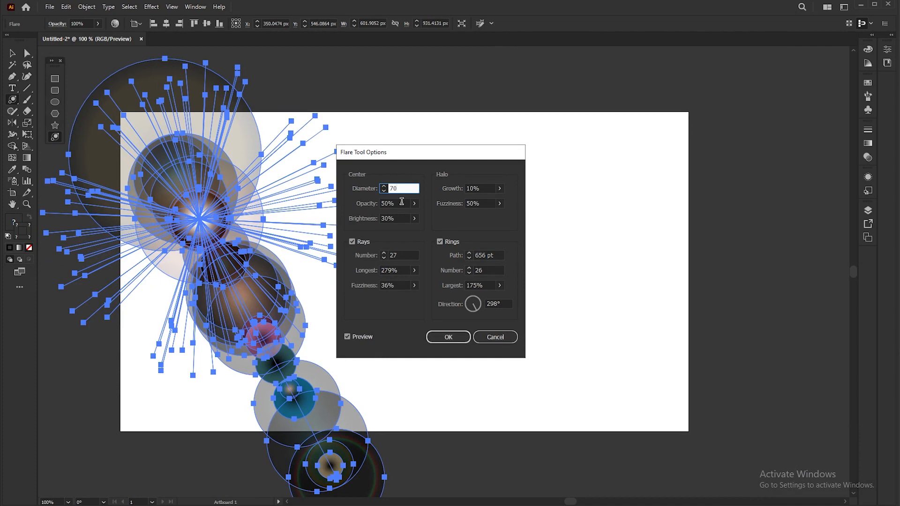
pyautogui.click(348, 337)
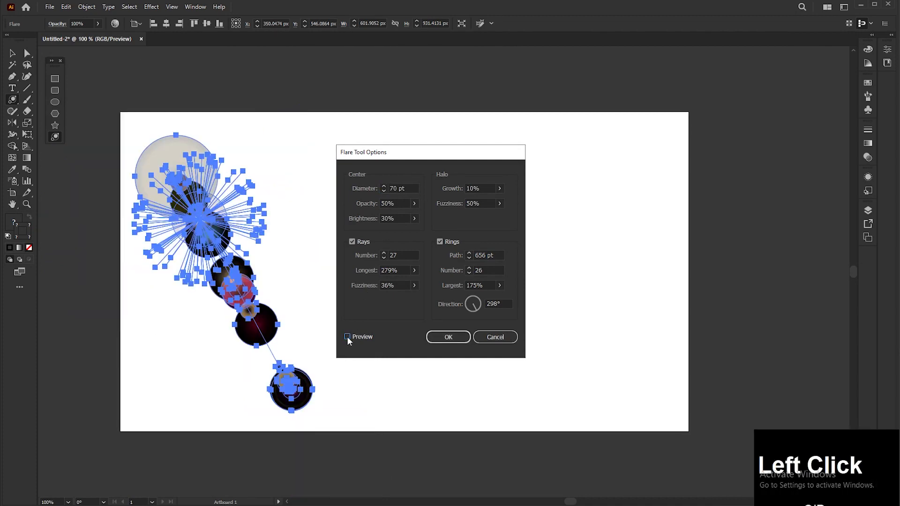
pyautogui.click(347, 336)
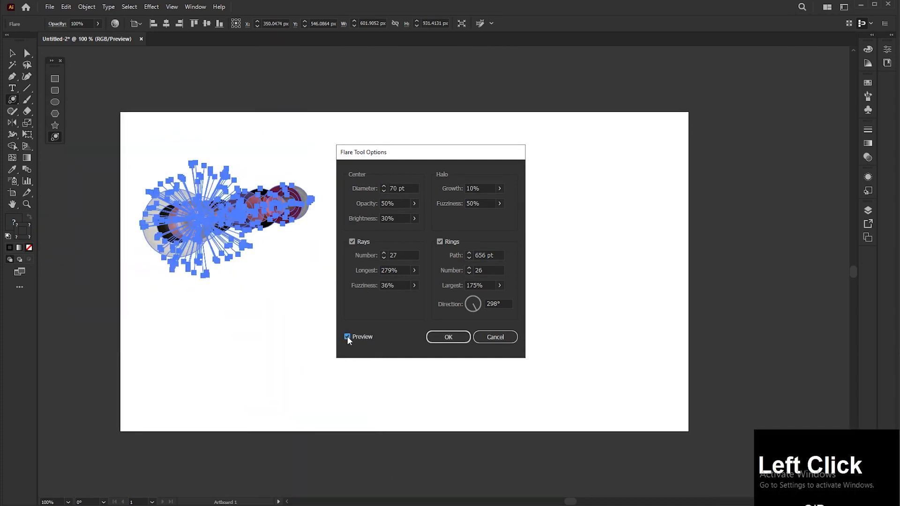
pyautogui.click(346, 336)
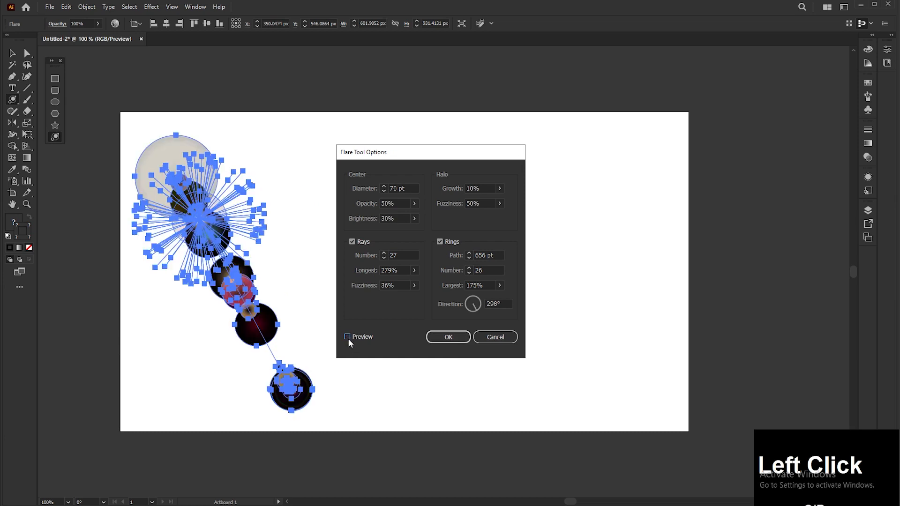
pyautogui.click(348, 338)
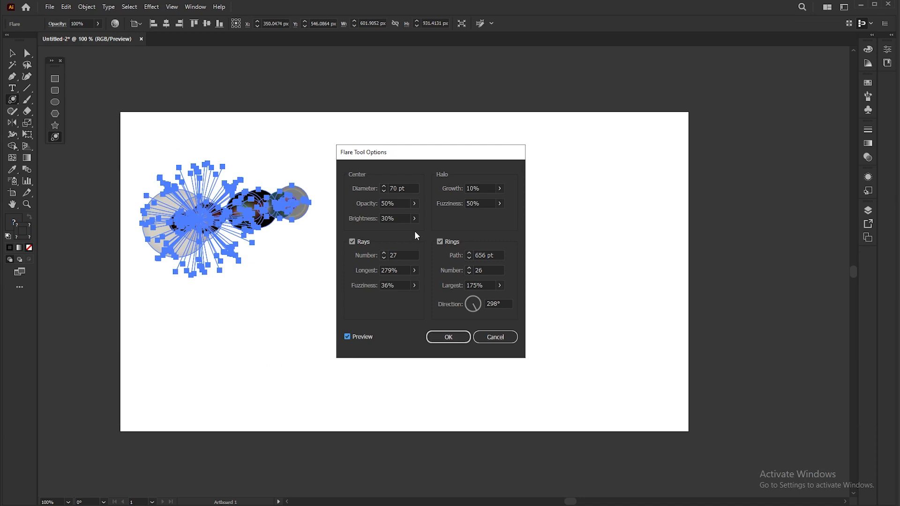
pyautogui.click(453, 337)
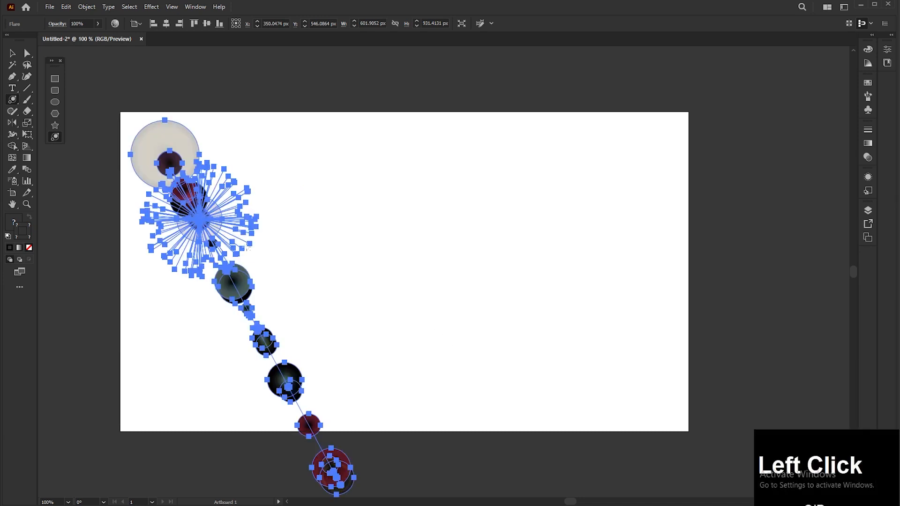
# Step: Deselect the flare and examine its center up close at 400% magnification
pyautogui.click(18, 54)
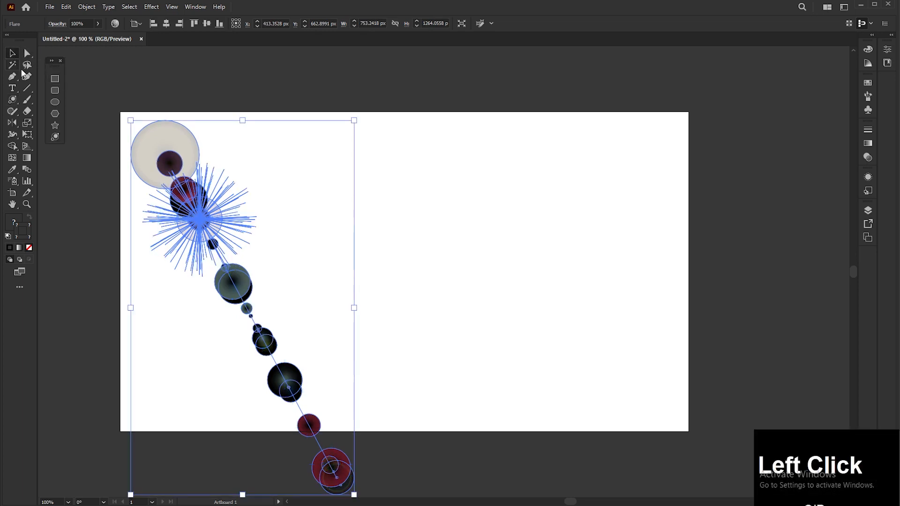
pyautogui.click(140, 271)
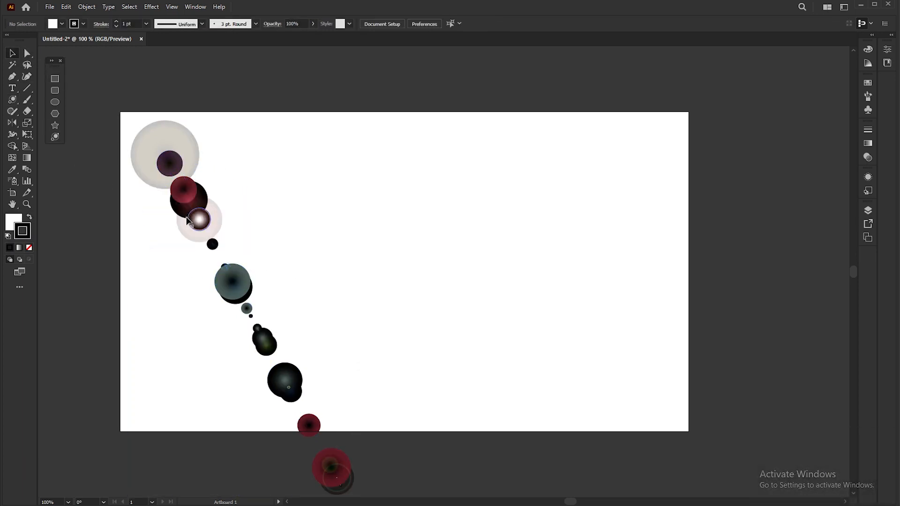
pyautogui.scroll(5, 192, 213)
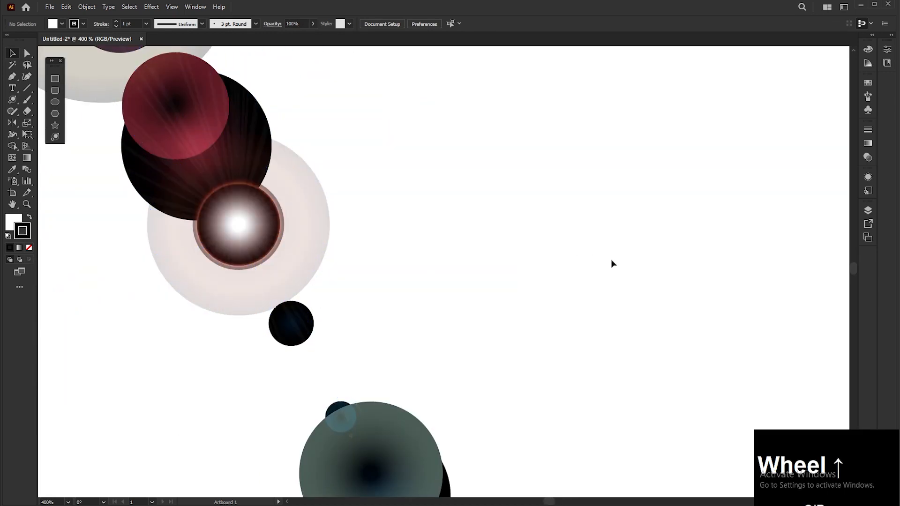
# Step: Select the existing flare and open its Flare Tool Options
pyautogui.click(55, 137)
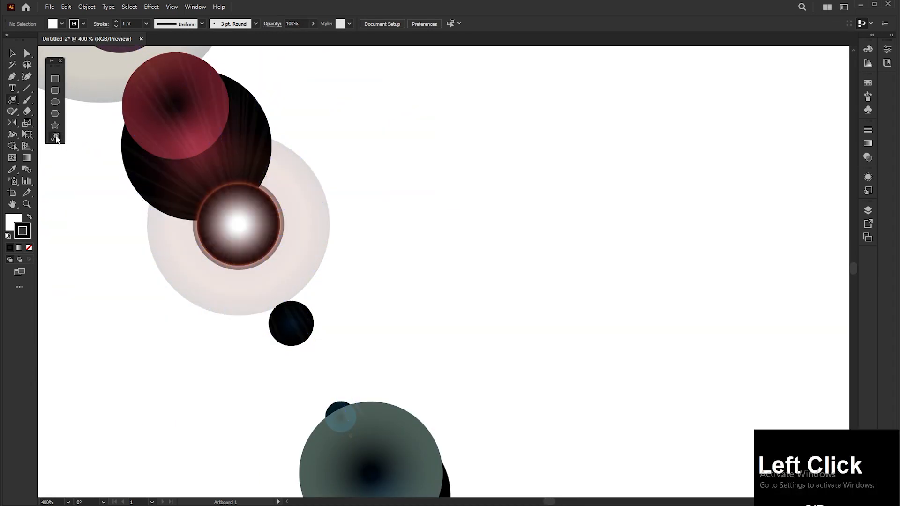
pyautogui.doubleClick(56, 137)
pyautogui.moveTo(417, 154); pyautogui.dragTo(512, 151)
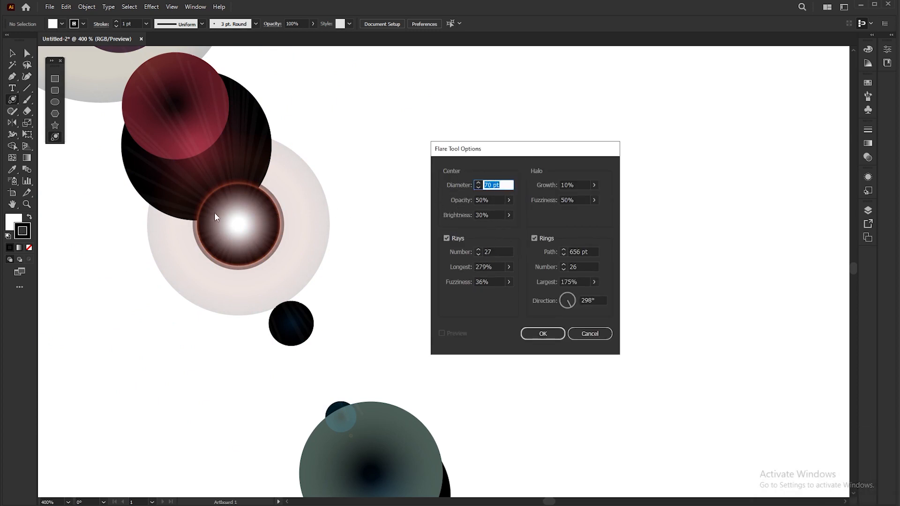
pyautogui.click(249, 219)
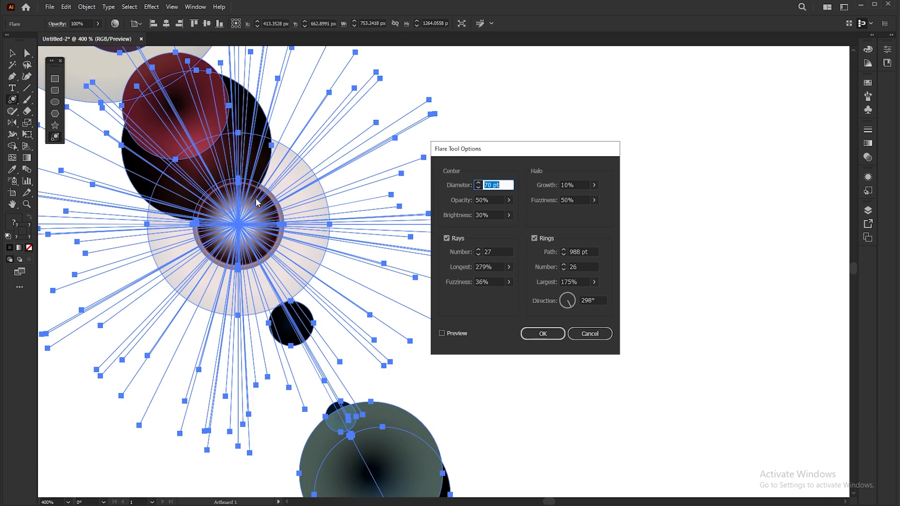
# Step: Try the flare's center brightness at 83% and 100% with the preview on, and return it to 30%
pyautogui.click(508, 215)
pyautogui.moveTo(491, 226); pyautogui.dragTo(500, 228)
pyautogui.click(442, 333)
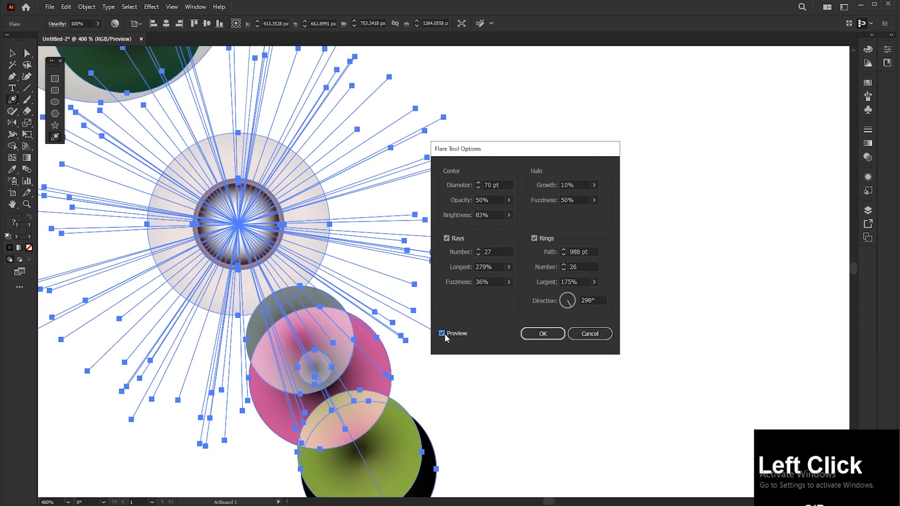
pyautogui.click(509, 216)
pyautogui.moveTo(500, 227); pyautogui.dragTo(476, 212)
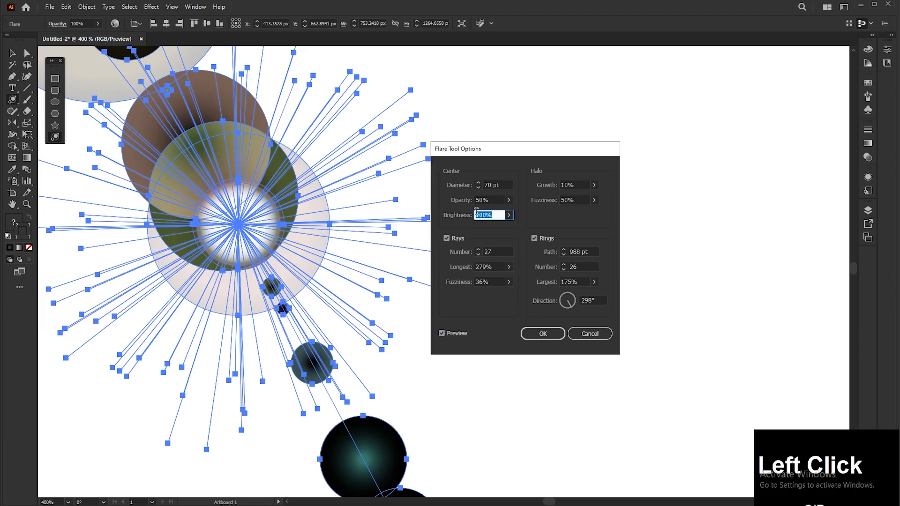
pyautogui.write('30')
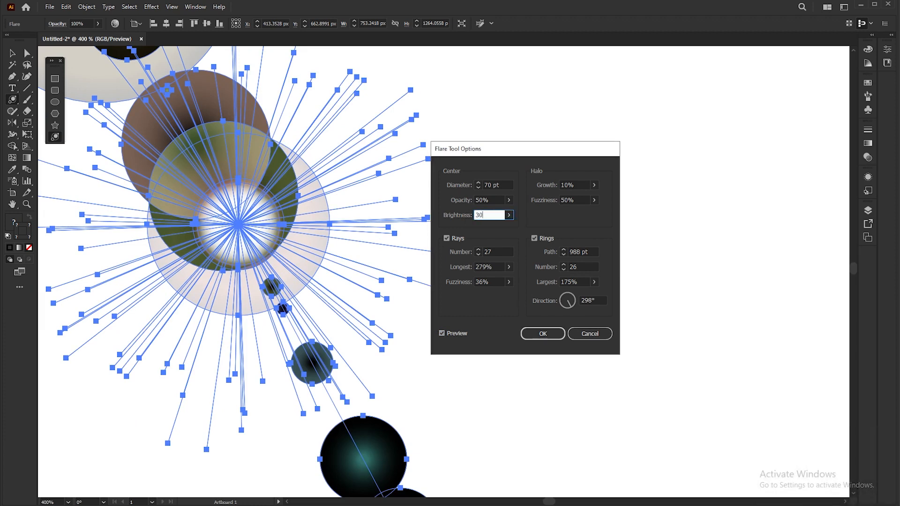
pyautogui.click(443, 336)
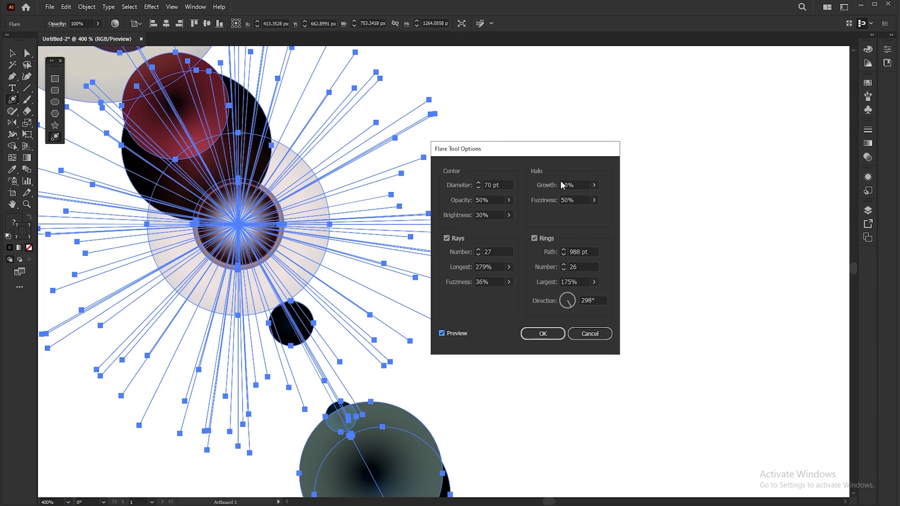
# Step: Turn off the flare's rays and rings, briefly re-enabling each one to compare the look
pyautogui.click(446, 239)
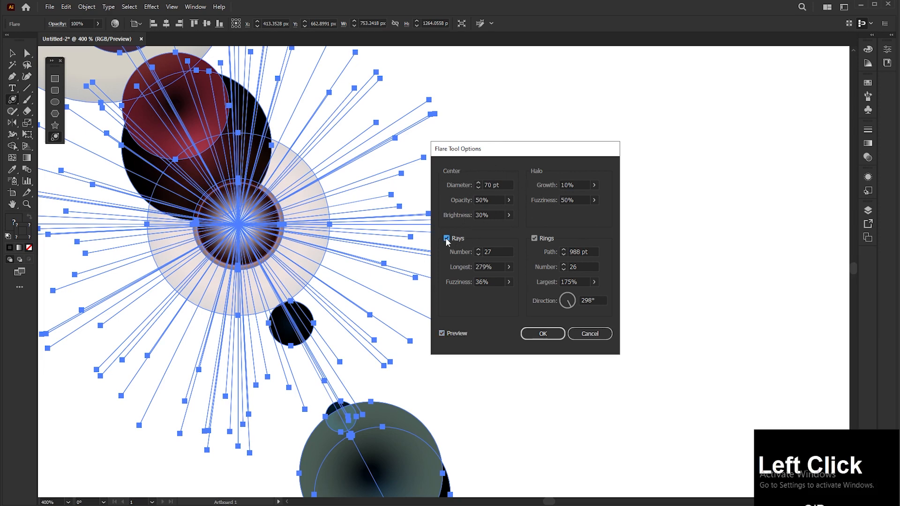
pyautogui.click(535, 238)
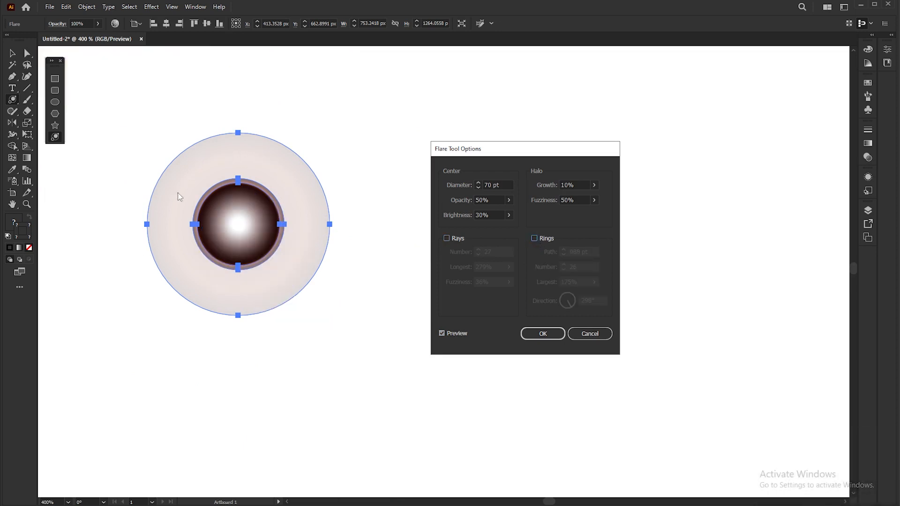
pyautogui.click(445, 238)
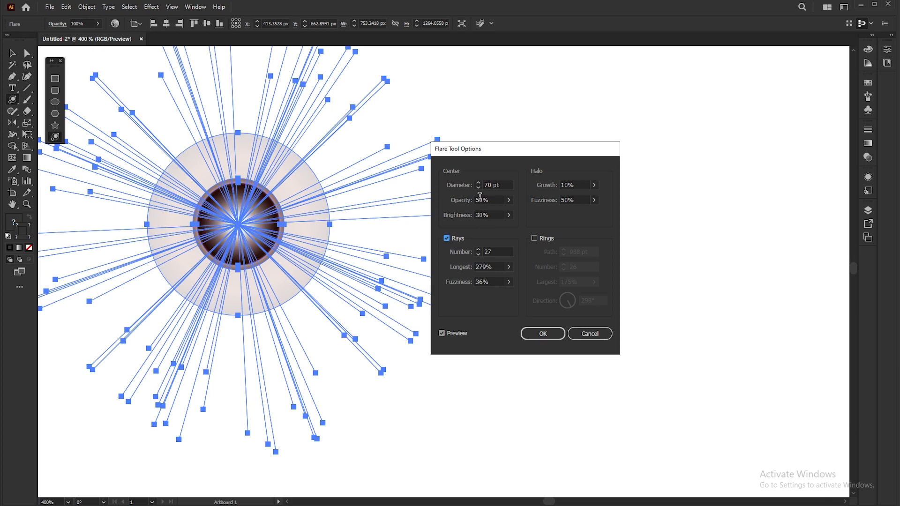
pyautogui.click(445, 238)
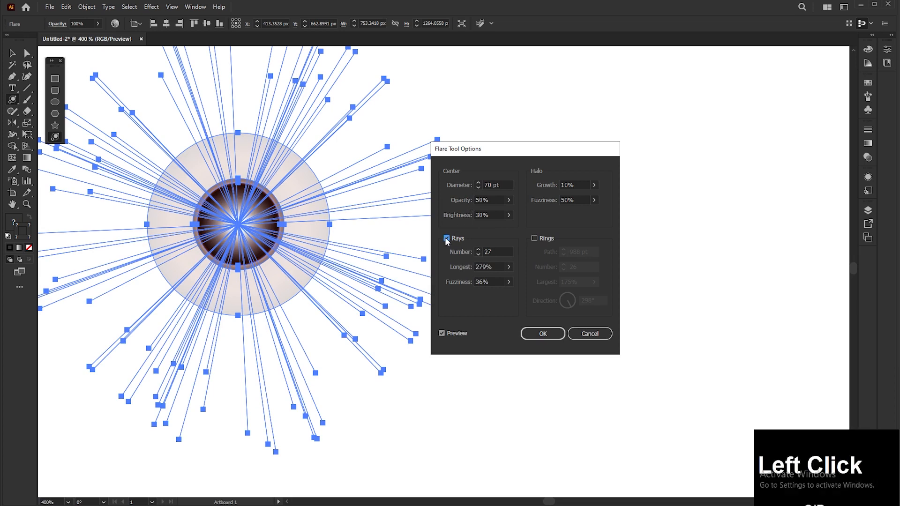
pyautogui.click(534, 238)
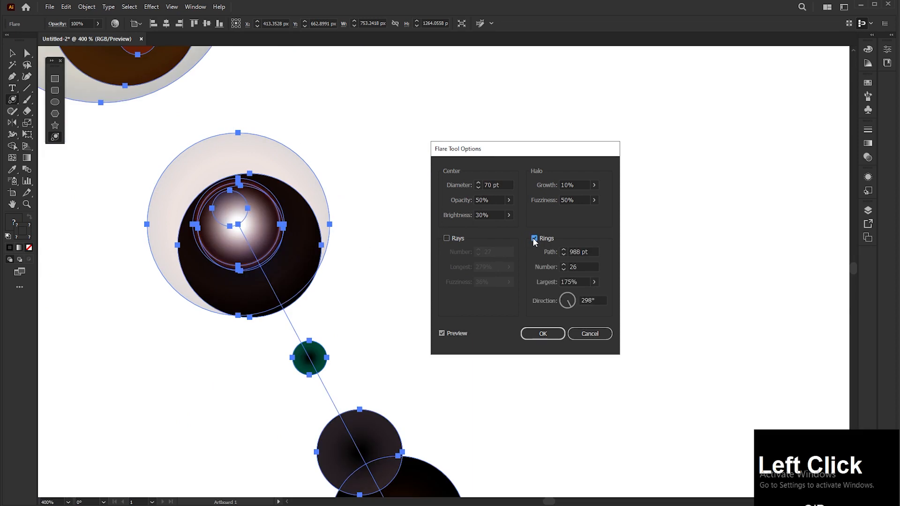
pyautogui.click(534, 238)
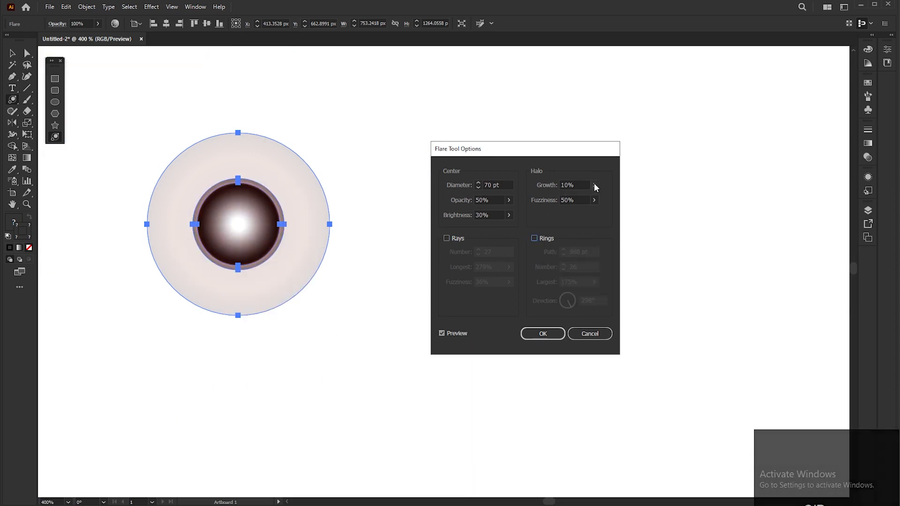
# Step: Try a halo growth of 52% together with a center diameter of 79 pt
pyautogui.click(594, 200)
pyautogui.moveTo(558, 197)
pyautogui.mouseDown()
pyautogui.moveTo(588, 199)
pyautogui.moveTo(562, 197)
pyautogui.mouseUp()
pyautogui.click(478, 184)
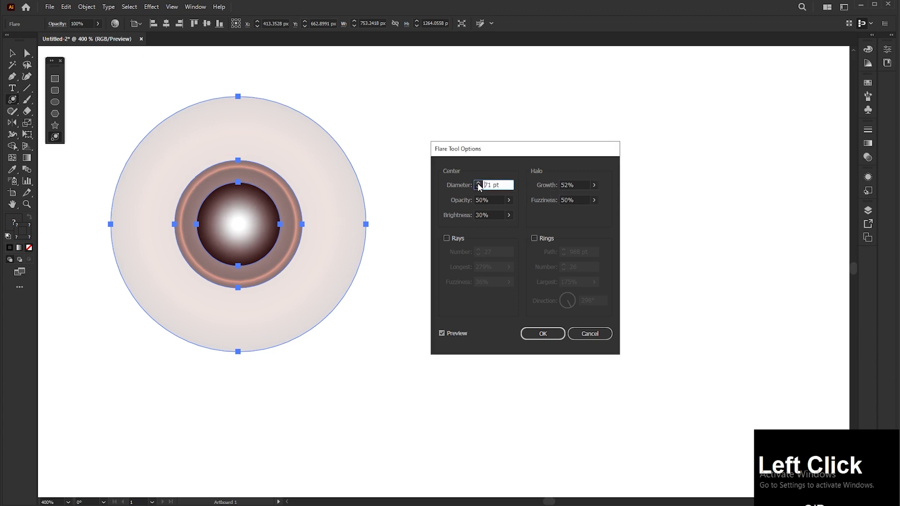
pyautogui.moveTo(478, 185); pyautogui.dragTo(479, 189)
# Step: Try a halo growth of 252%, and reduce it to 86%
pyautogui.click(594, 185)
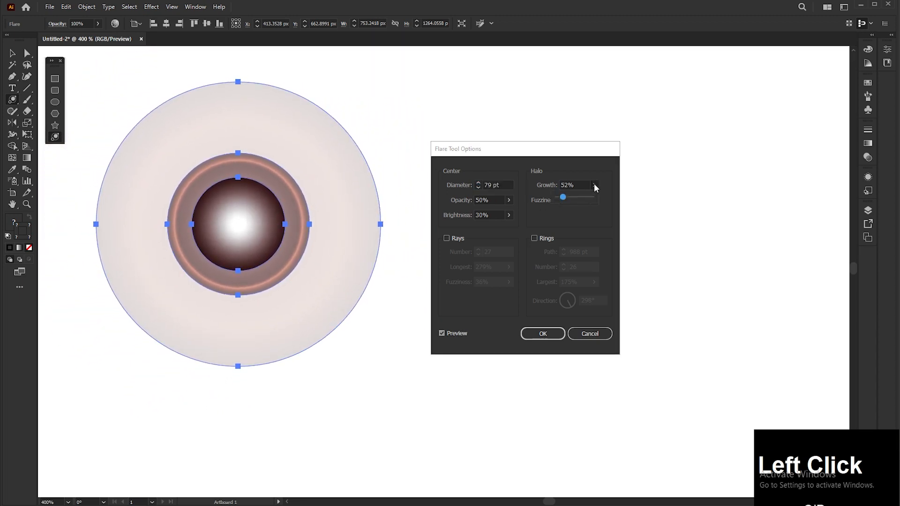
pyautogui.moveTo(564, 196); pyautogui.dragTo(588, 199)
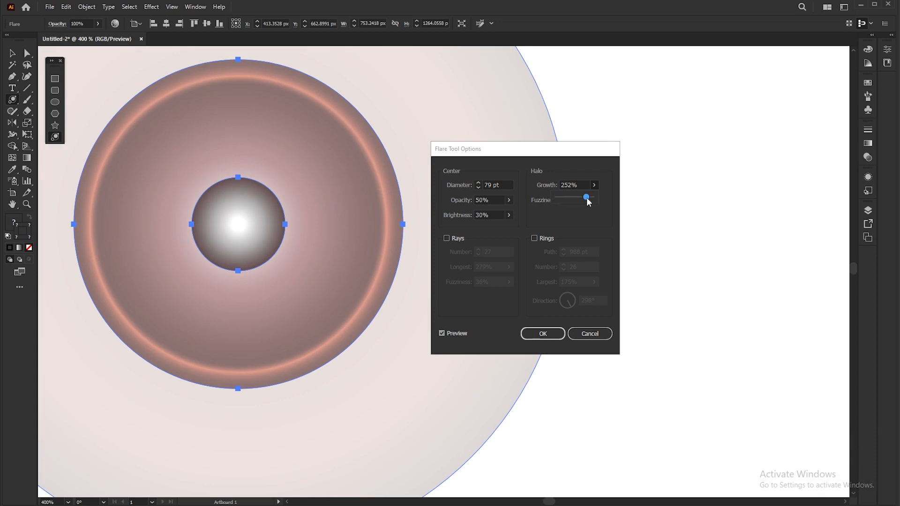
pyautogui.moveTo(586, 197); pyautogui.dragTo(567, 198)
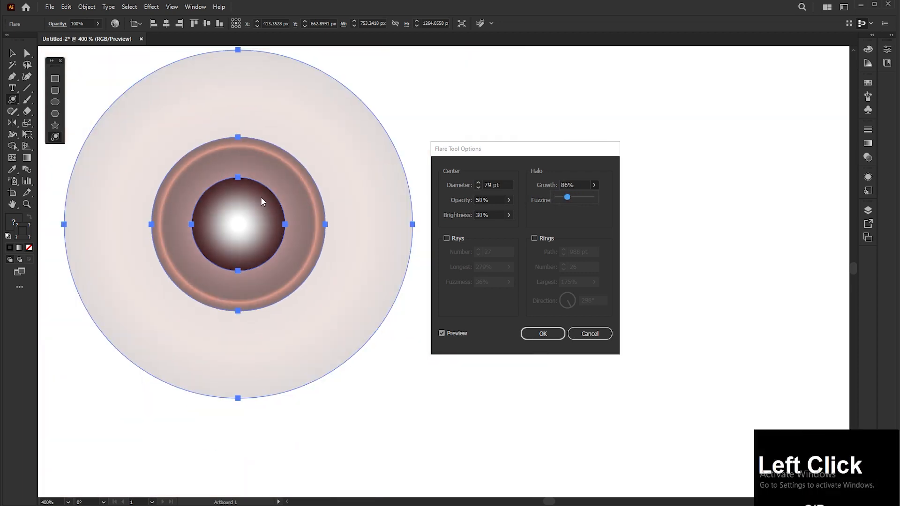
# Step: Try increasing the center diameter gradually to 105 pt, and lower it back to 70 pt
pyautogui.click(479, 183)
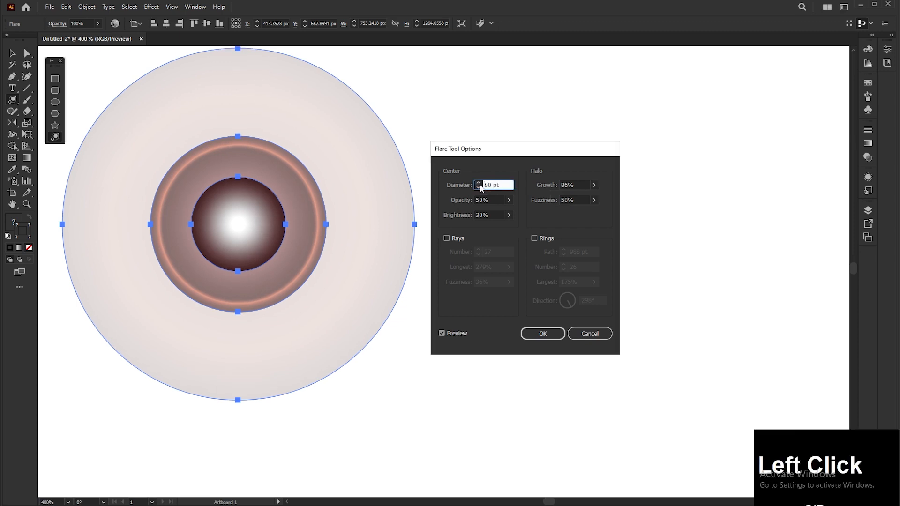
pyautogui.click(479, 182)
pyautogui.click(478, 182)
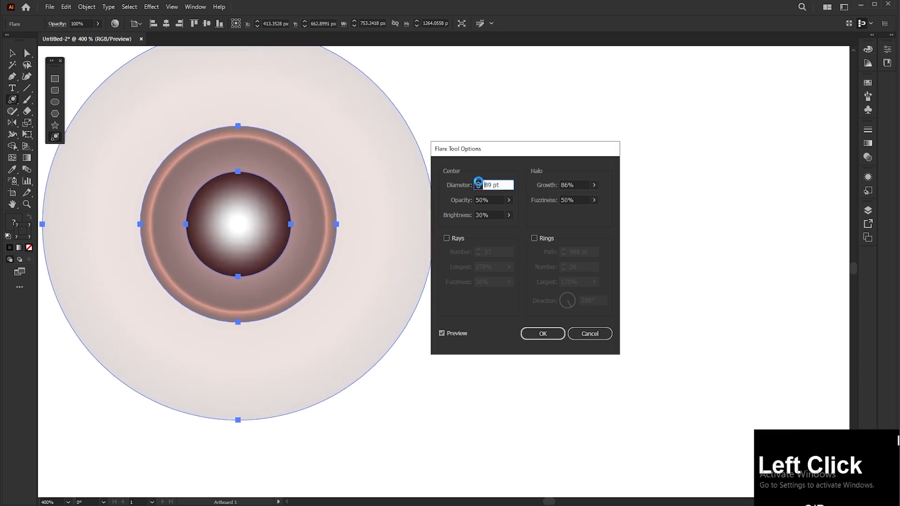
pyautogui.click(479, 183)
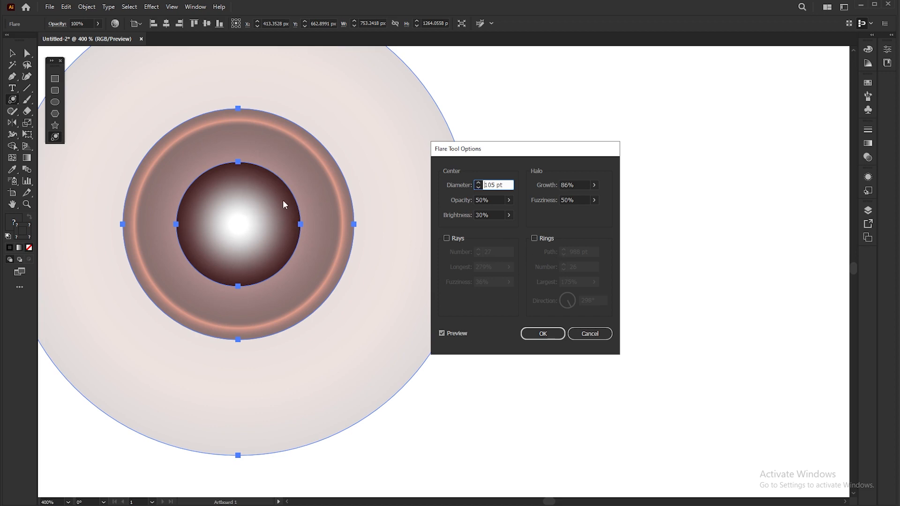
pyautogui.click(479, 188)
pyautogui.click(478, 187)
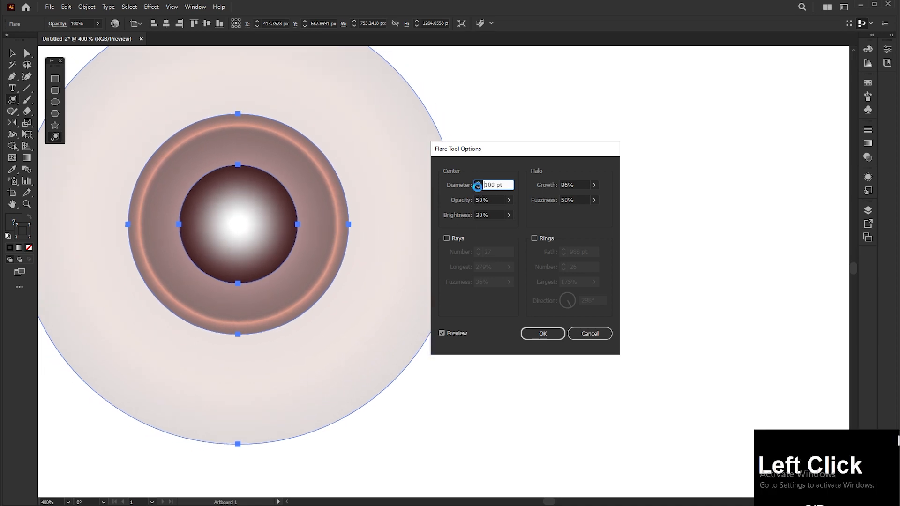
pyautogui.click(478, 187)
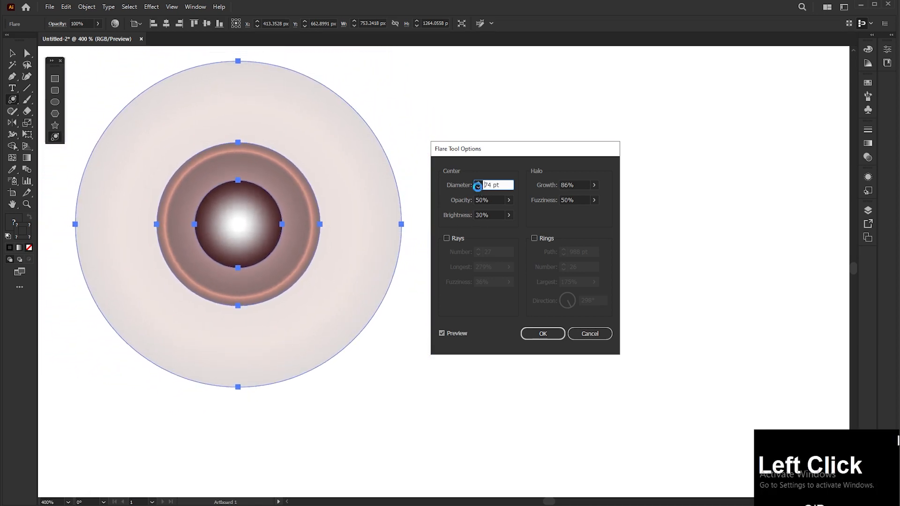
# Step: Set the flare's halo growth to 300%
pyautogui.click(594, 185)
pyautogui.moveTo(586, 197); pyautogui.dragTo(569, 201)
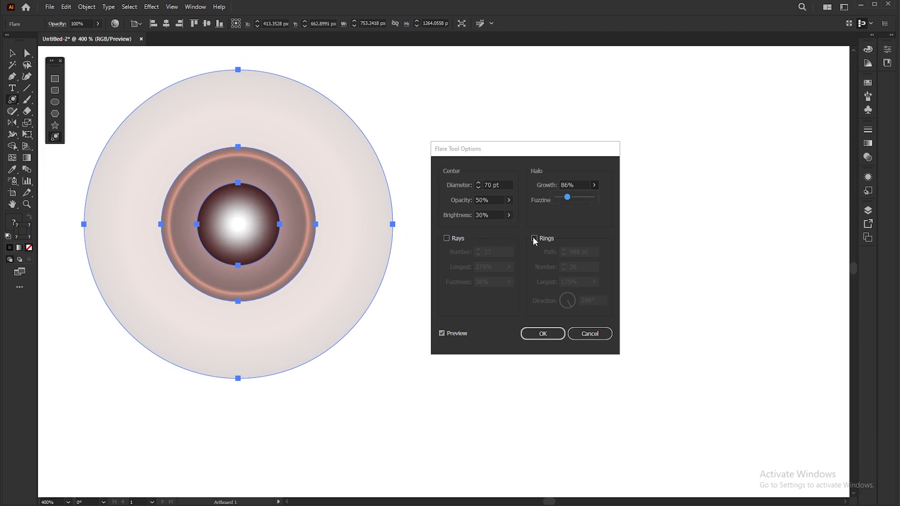
pyautogui.moveTo(567, 197); pyautogui.dragTo(602, 197)
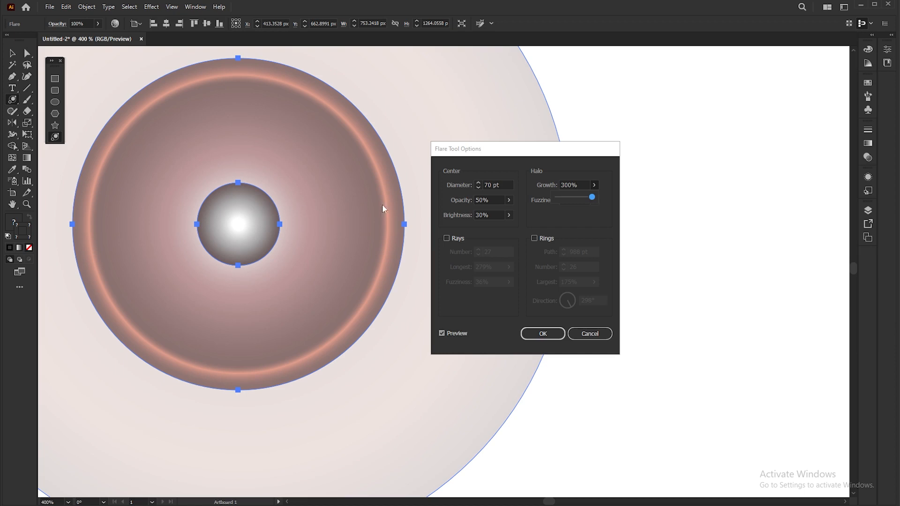
pyautogui.click(474, 177)
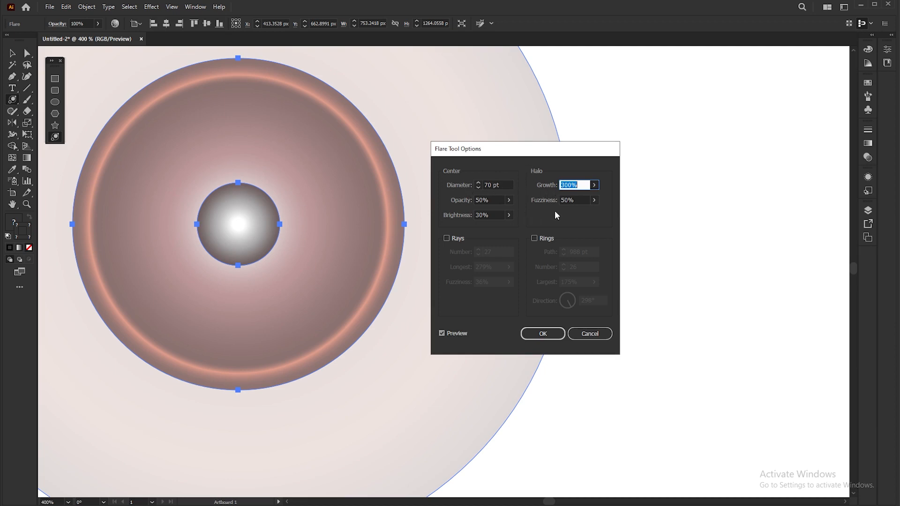
# Step: Turn on the flare's rays, comparing the flare with and without them
pyautogui.click(447, 237)
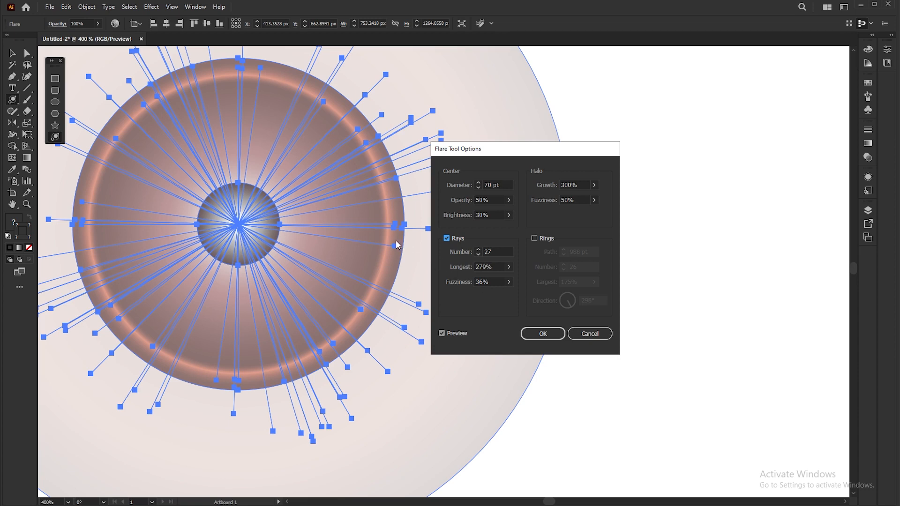
pyautogui.click(447, 238)
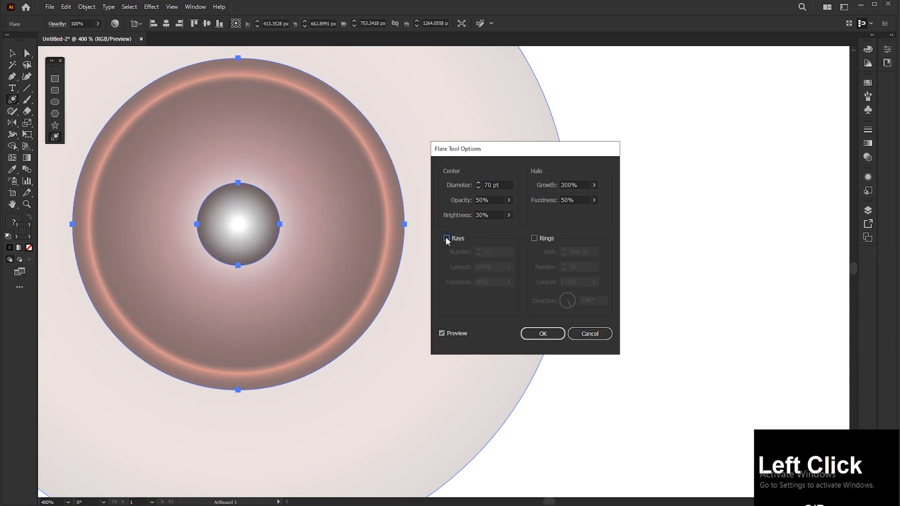
pyautogui.click(446, 238)
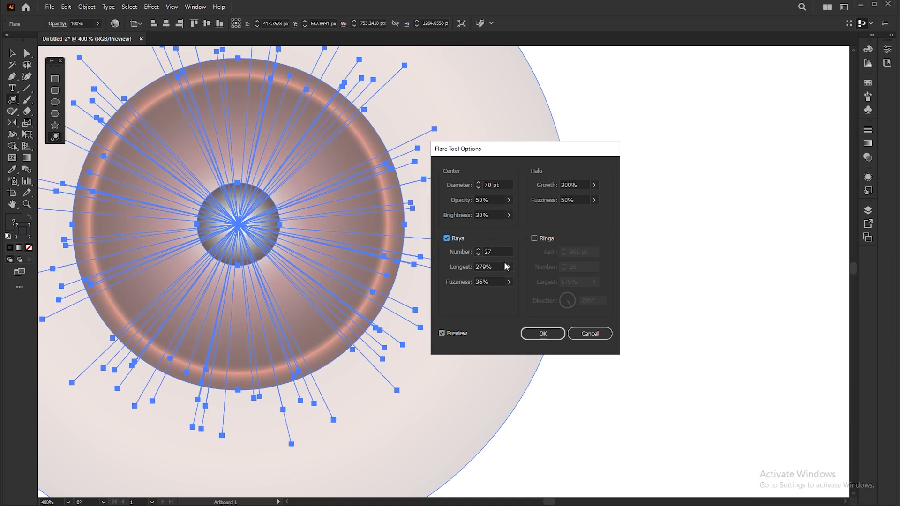
# Step: Try lowering the number of rays to 6 and 0, comparing the flare with the preview off and on
pyautogui.click(477, 255)
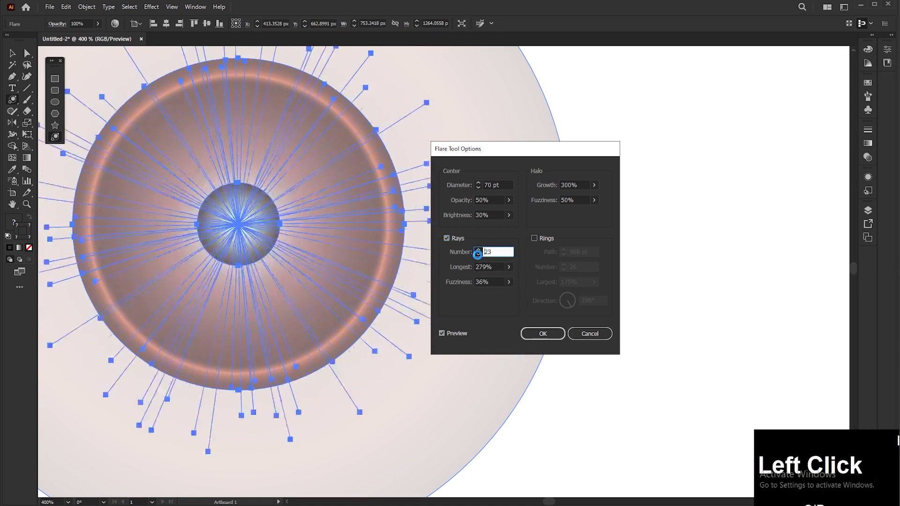
pyautogui.click(477, 254)
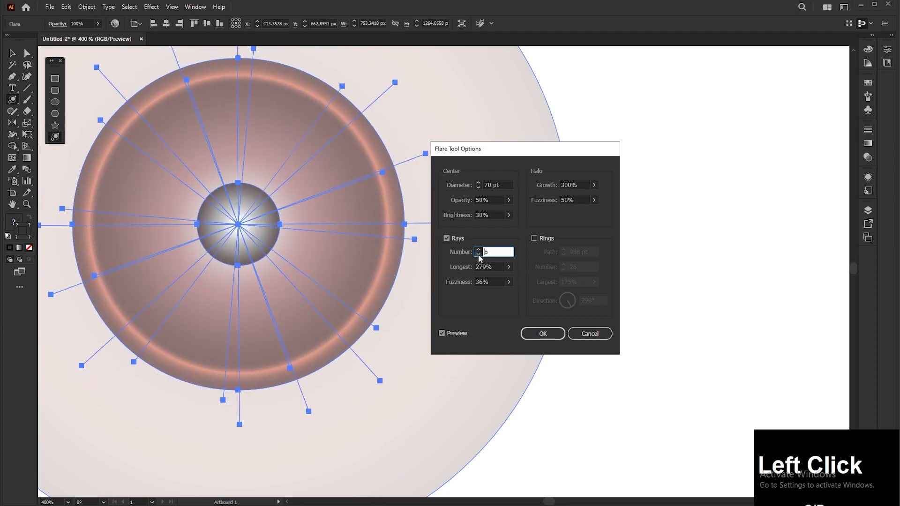
pyautogui.click(479, 255)
pyautogui.write('0')
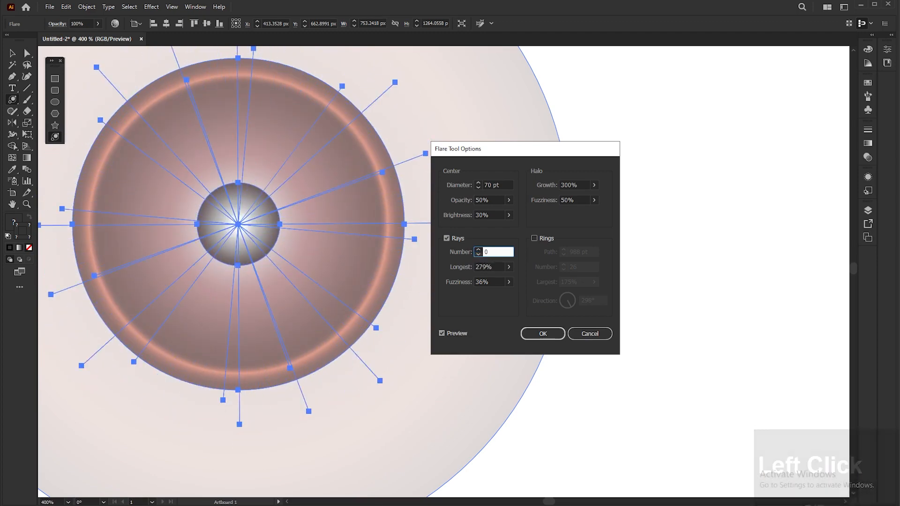
pyautogui.click(449, 333)
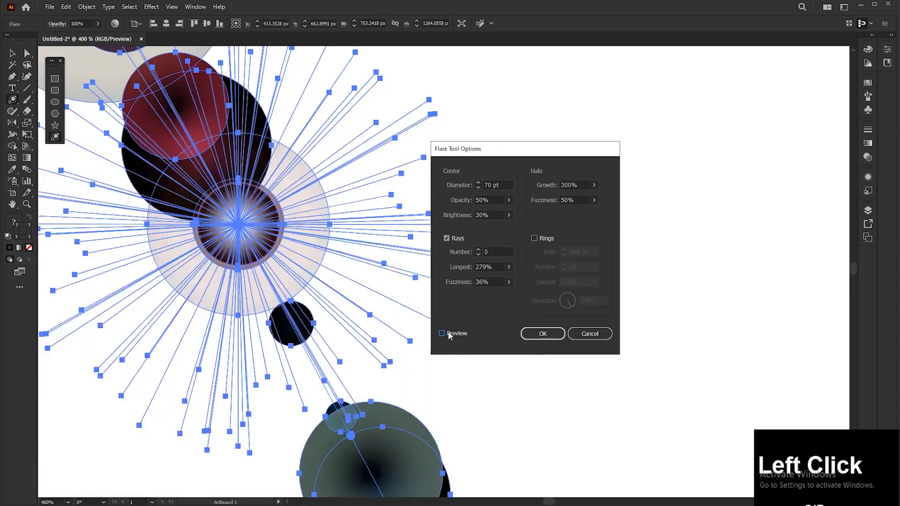
pyautogui.click(442, 334)
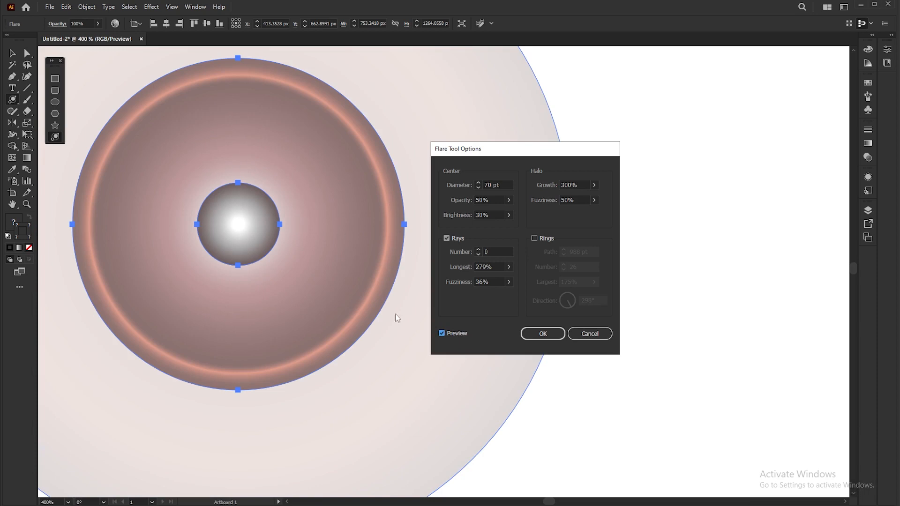
# Step: Set the number of rays to 14
pyautogui.click(479, 250)
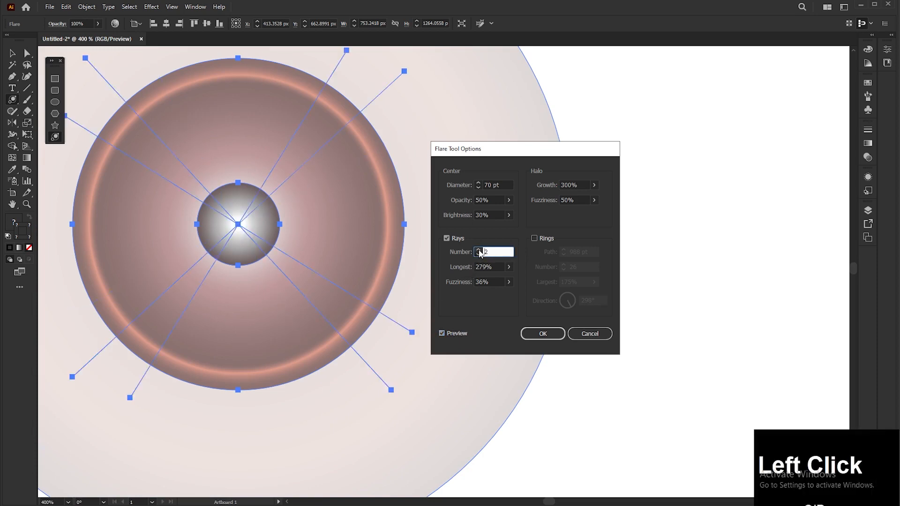
pyautogui.click(479, 251)
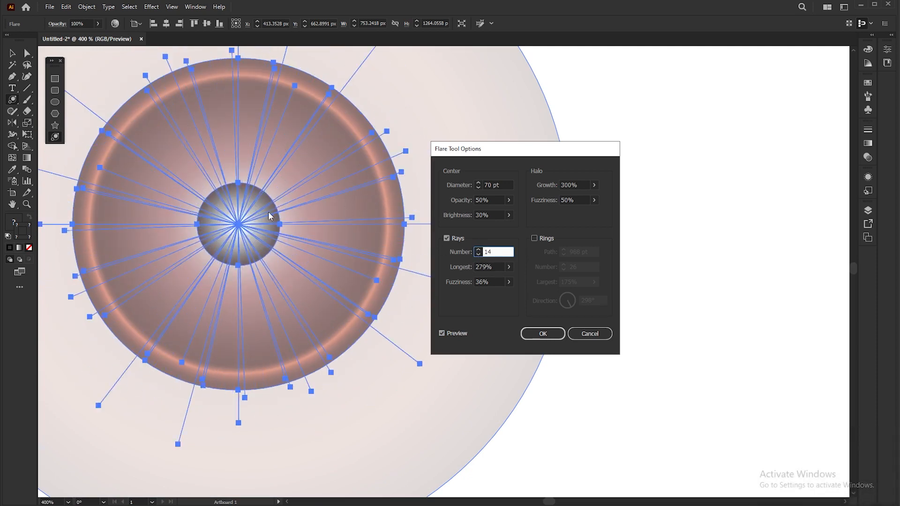
# Step: Set the rays' longest length to 333% and their fuzziness to 38%
pyautogui.click(509, 267)
pyautogui.moveTo(481, 280)
pyautogui.mouseDown()
pyautogui.moveTo(513, 280)
pyautogui.moveTo(483, 280)
pyautogui.mouseUp()
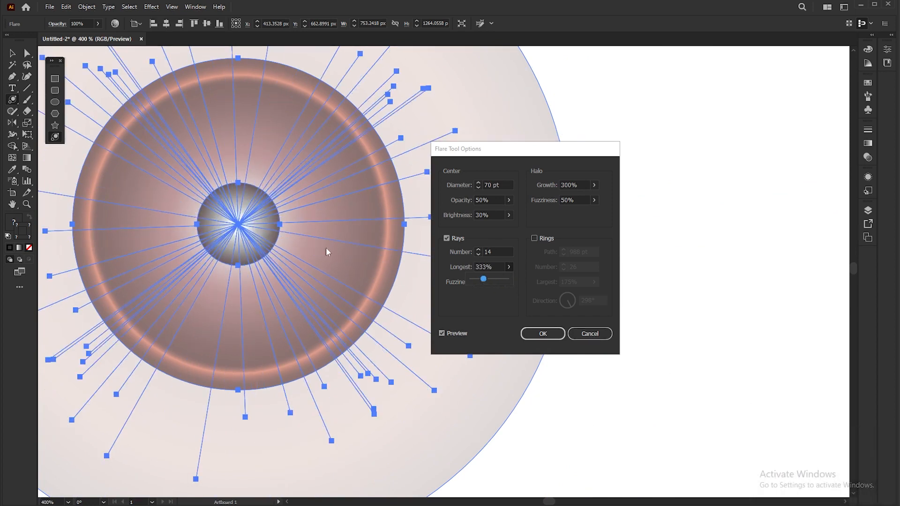
pyautogui.click(488, 294)
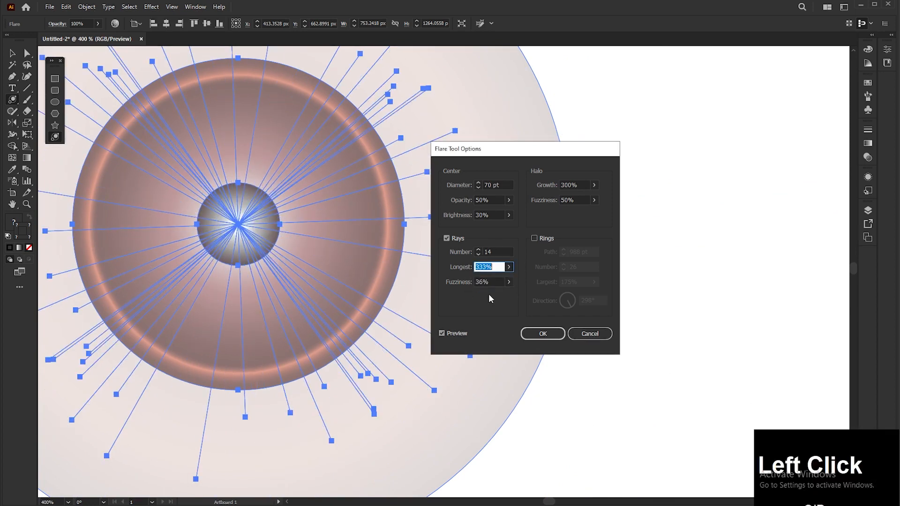
pyautogui.click(509, 282)
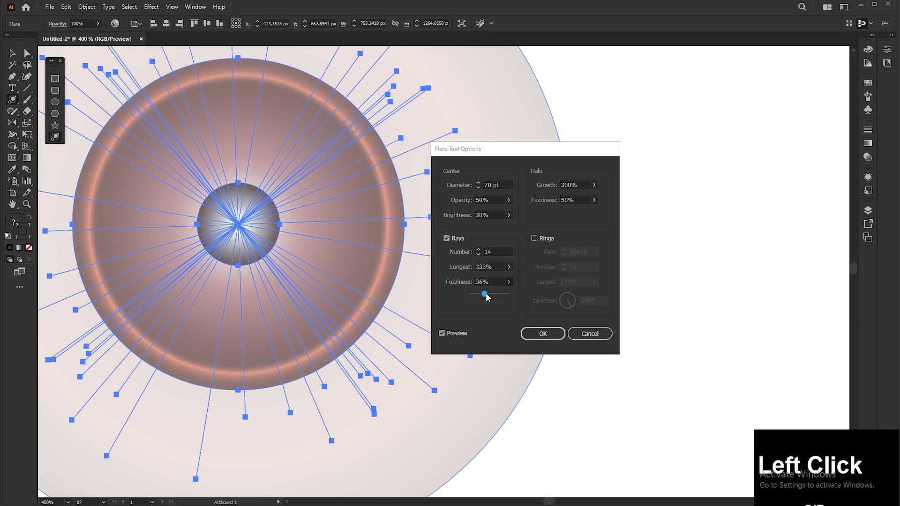
pyautogui.moveTo(487, 297)
pyautogui.mouseDown()
pyautogui.moveTo(500, 297)
pyautogui.moveTo(485, 295)
pyautogui.mouseUp()
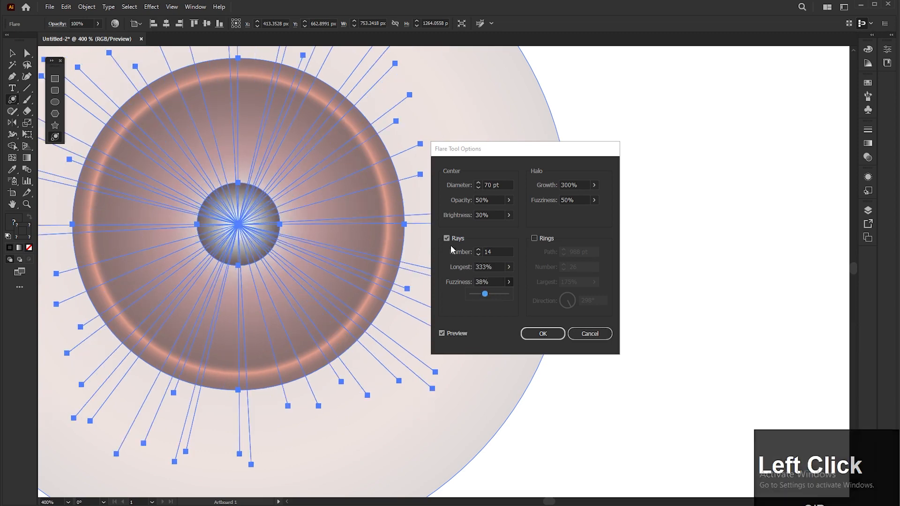
# Step: Turn on the flare's rings, turn off its rays, and apply the options to view the whole flare
pyautogui.click(534, 238)
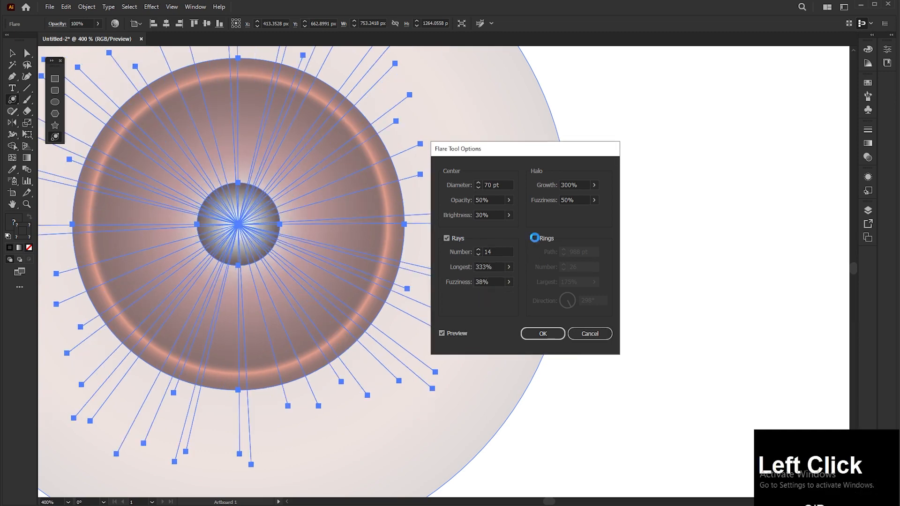
pyautogui.click(447, 239)
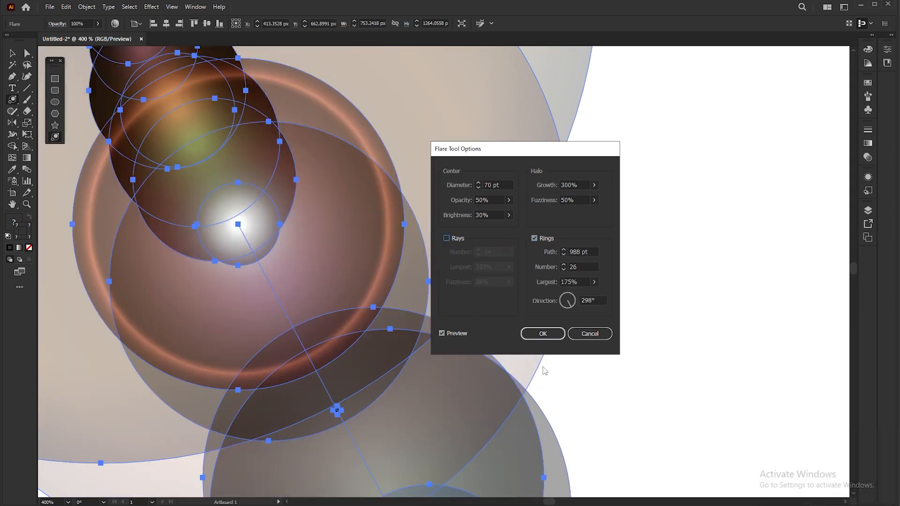
pyautogui.click(547, 334)
pyautogui.scroll(-4, 477, 287)
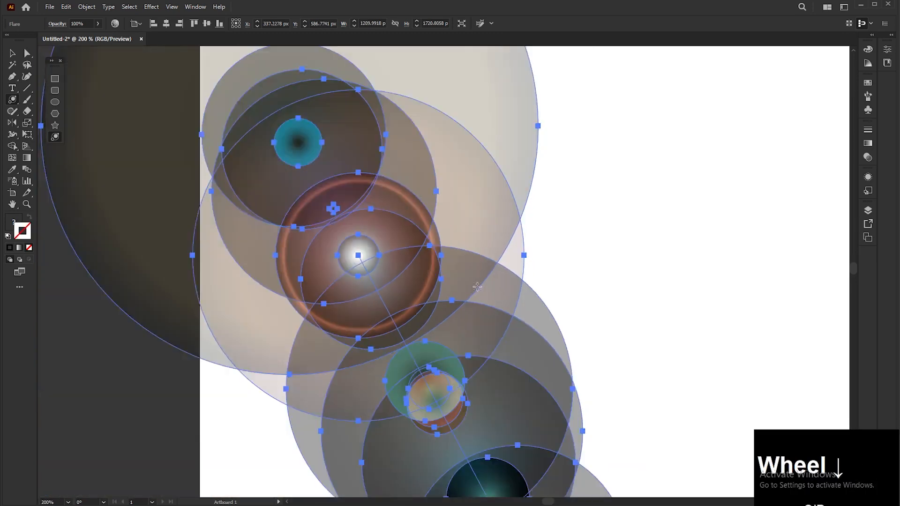
pyautogui.scroll(-2, 477, 286)
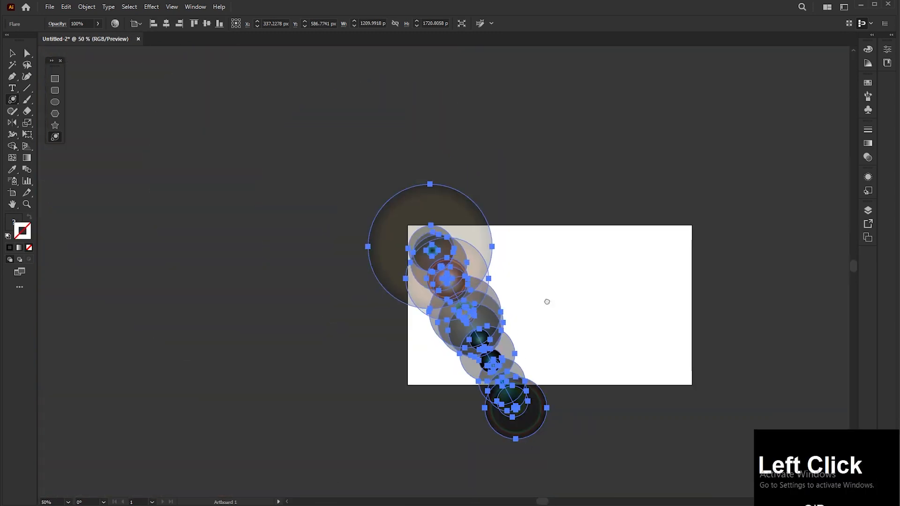
pyautogui.press('space')
pyautogui.moveTo(547, 301); pyautogui.dragTo(350, 252)
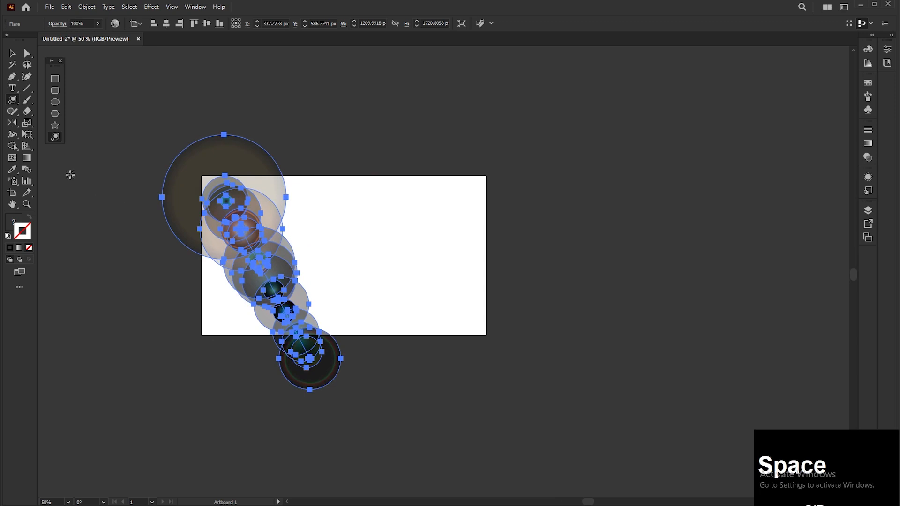
# Step: Reopen the flare's options, set the rings' path to 80 pt with the preview on, and apply it
pyautogui.click(58, 137)
pyautogui.doubleClick(57, 137)
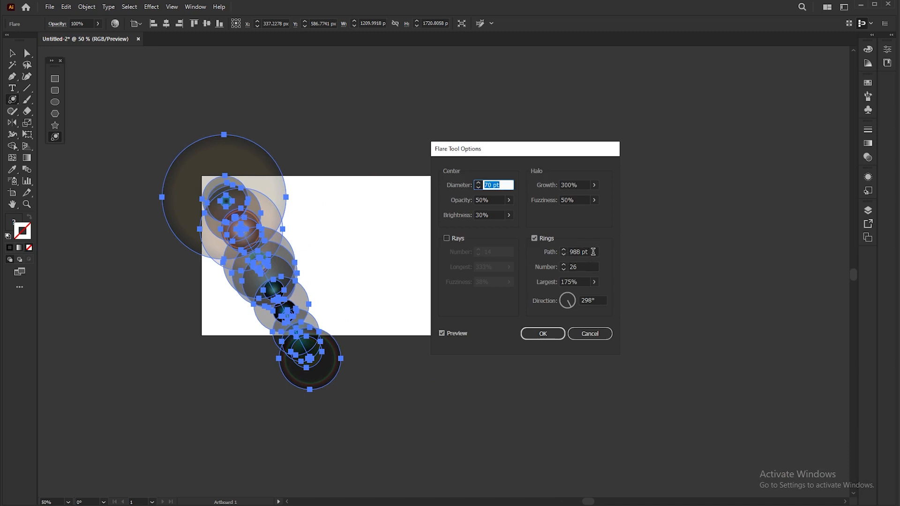
pyautogui.moveTo(589, 252); pyautogui.dragTo(560, 251)
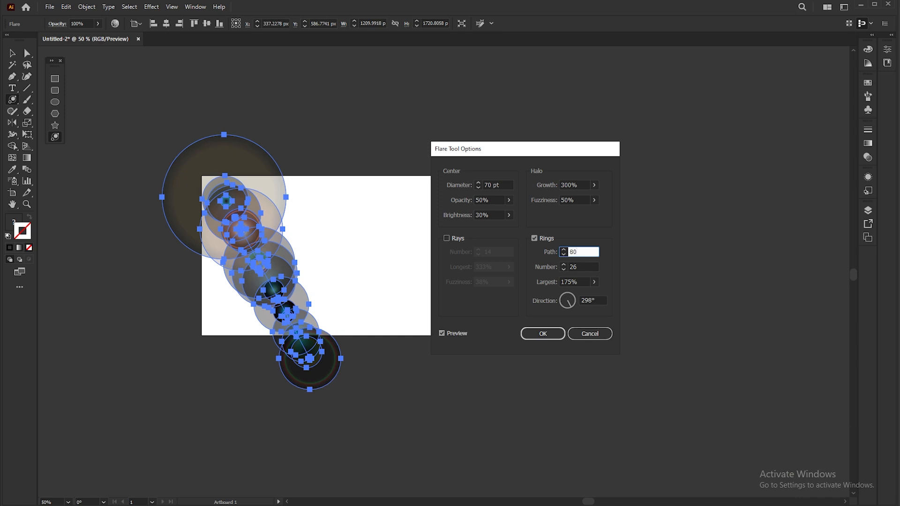
pyautogui.click(442, 334)
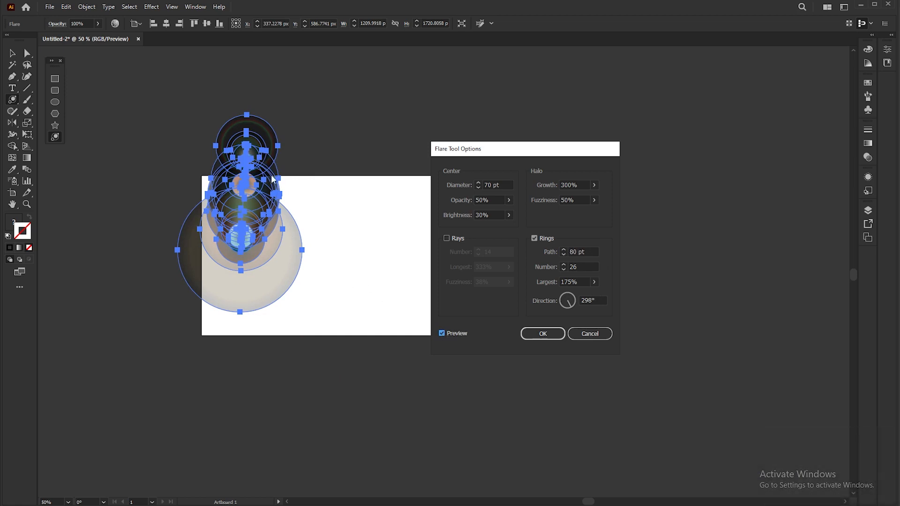
pyautogui.click(21, 92)
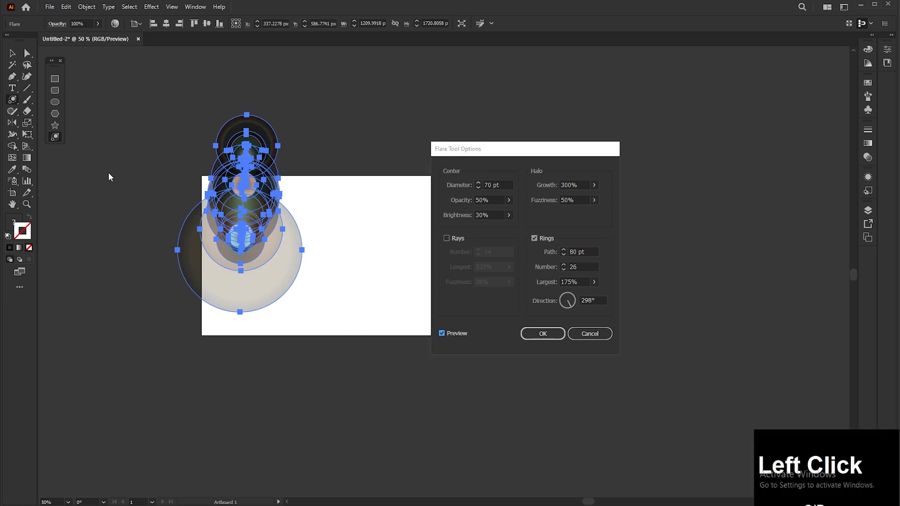
pyautogui.click(543, 334)
# Step: Draw two slanted straight lines beside the flare, about 190 by 1287 px and about 101 by 616 px
pyautogui.press('\\')
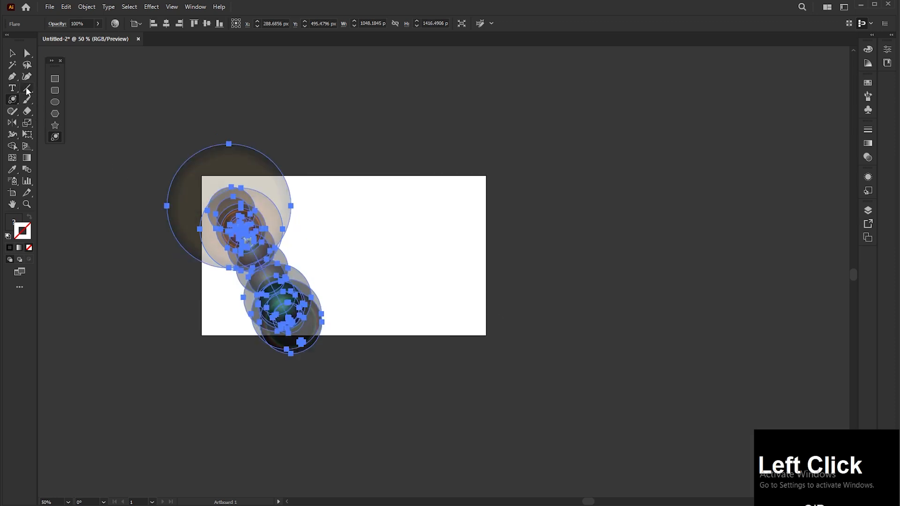
pyautogui.moveTo(426, 188); pyautogui.dragTo(454, 372)
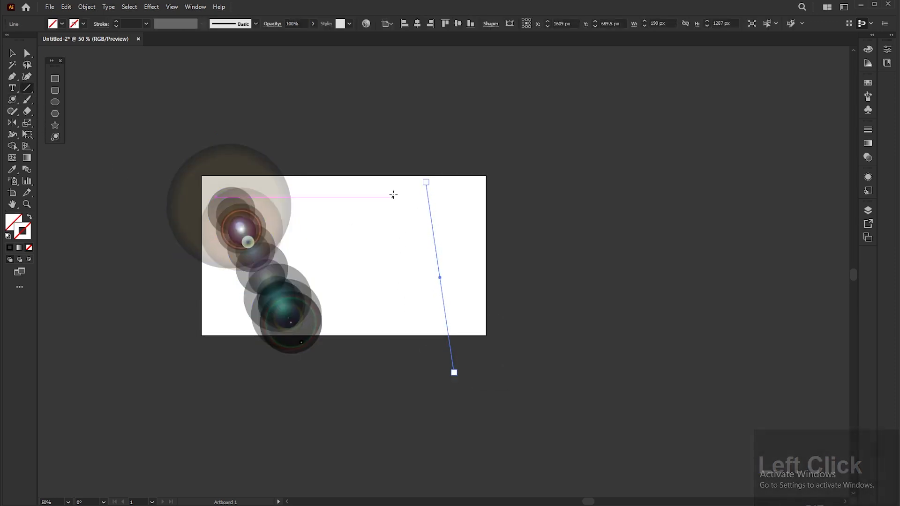
pyautogui.moveTo(392, 184); pyautogui.dragTo(407, 277)
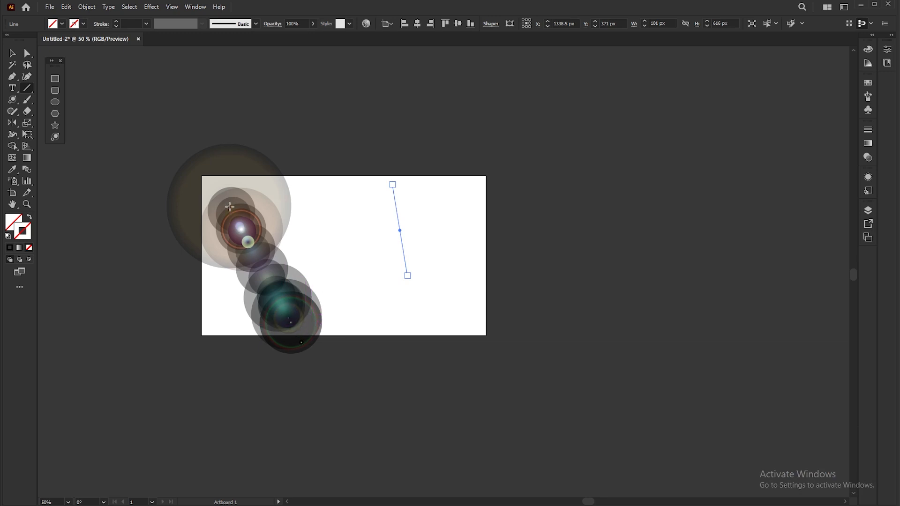
# Step: Select both slanted lines beside the flare and delete them
pyautogui.click(12, 53)
pyautogui.moveTo(367, 174); pyautogui.dragTo(452, 303)
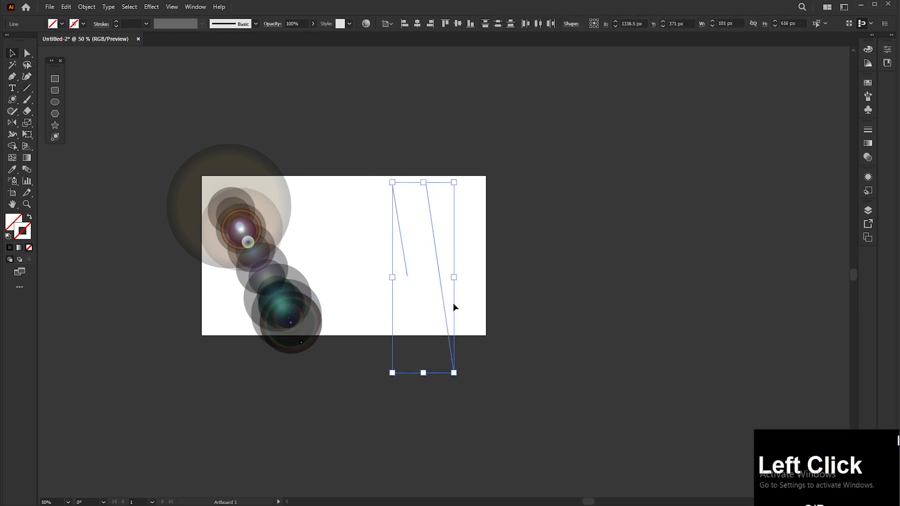
pyautogui.press('Delete')
# Step: Select the flare, reopen its options and set the rings' path to 100 pt with the preview on
pyautogui.click(258, 211)
pyautogui.click(258, 212)
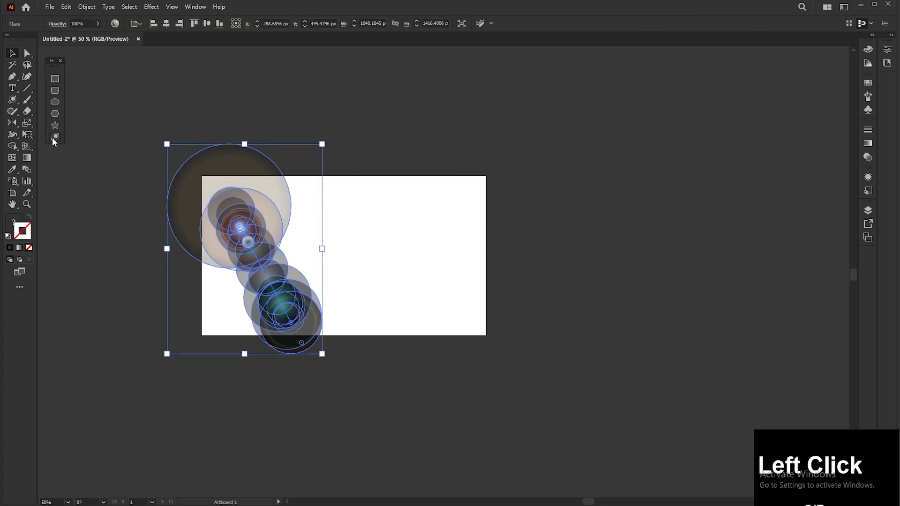
pyautogui.doubleClick(55, 137)
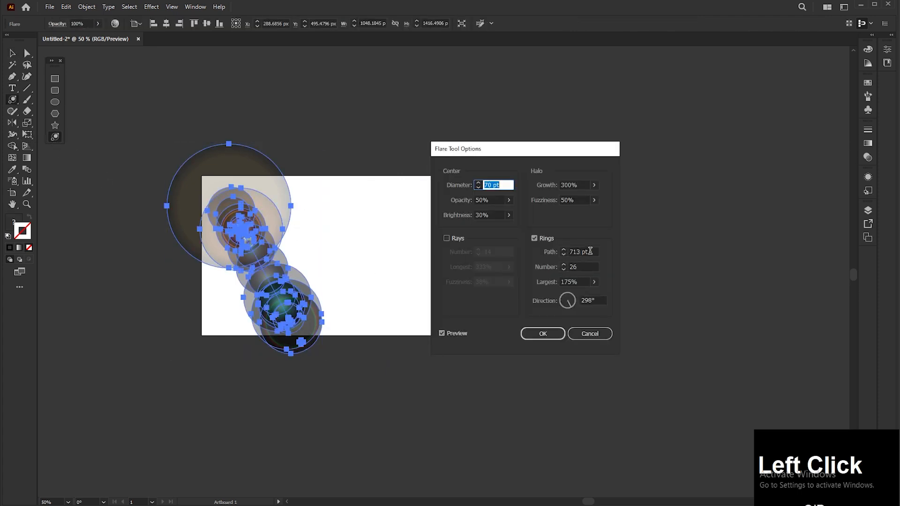
pyautogui.click(591, 251)
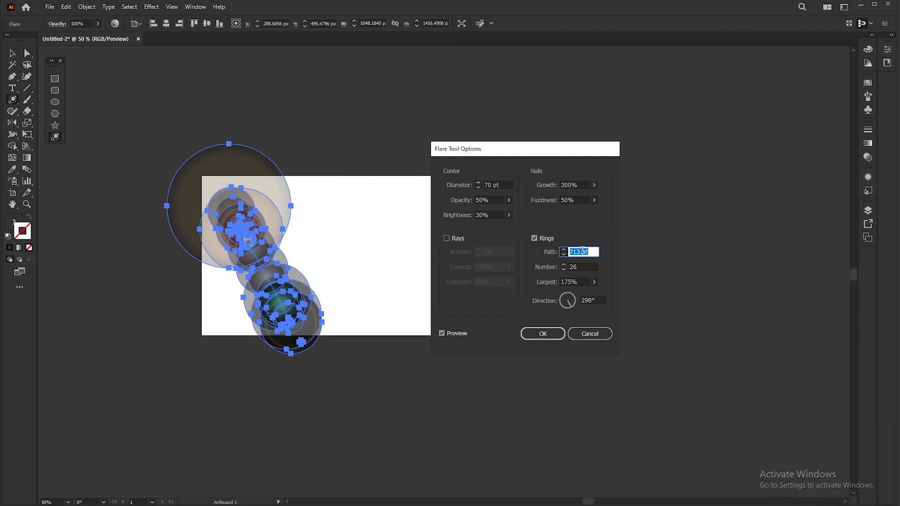
pyautogui.write('a00')
pyautogui.press('super+space')
pyautogui.press('super+space')
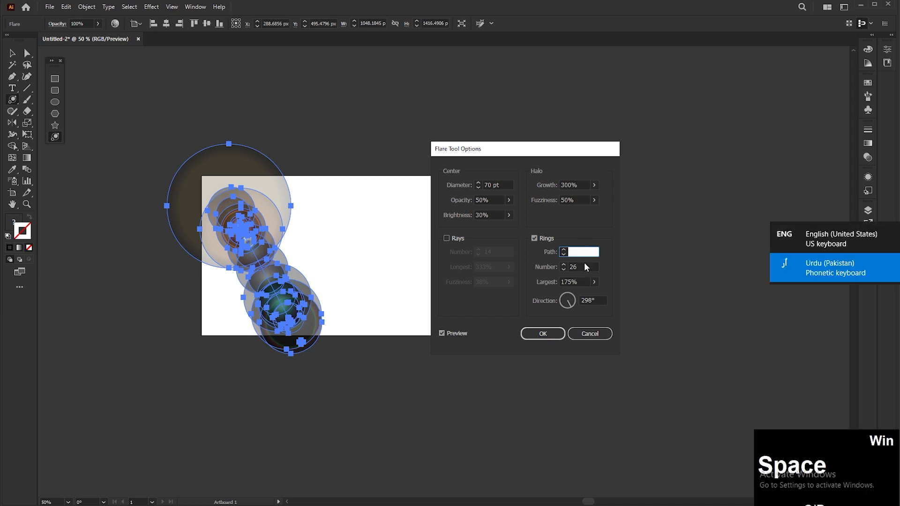
pyautogui.write('1')
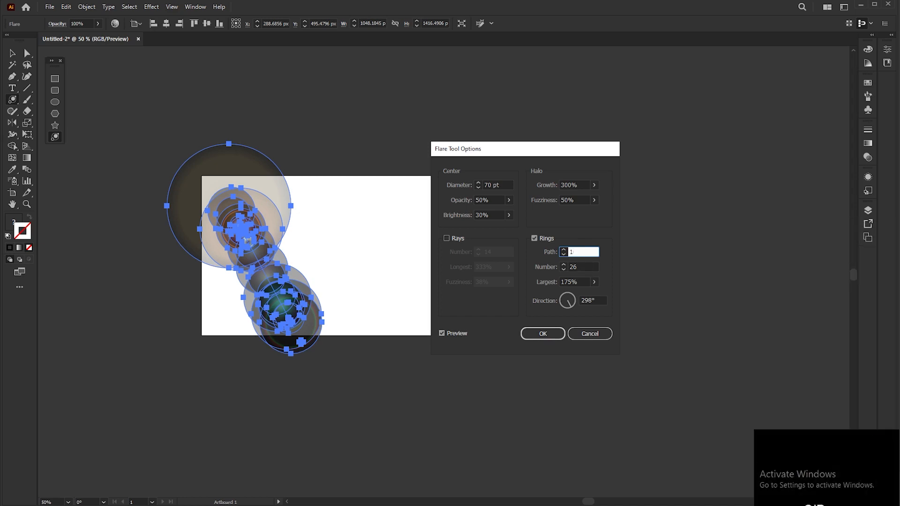
pyautogui.write('00')
pyautogui.click(540, 334)
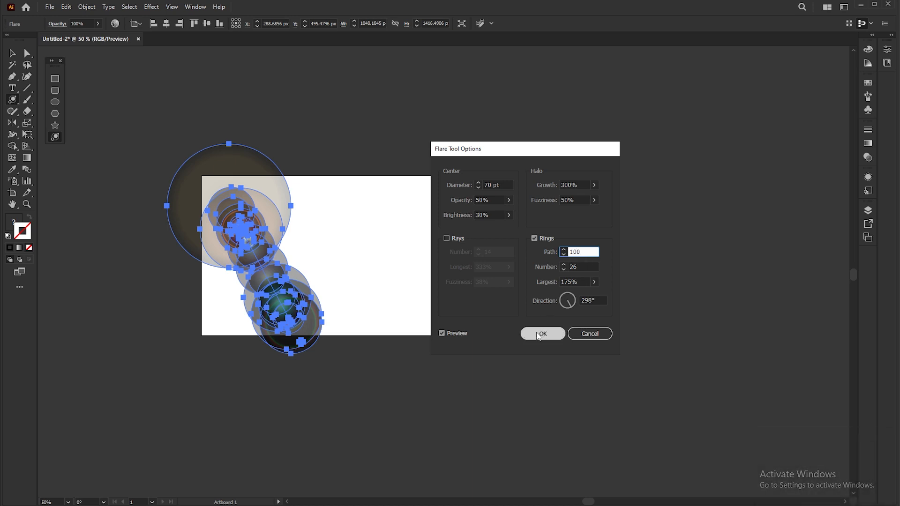
pyautogui.click(458, 334)
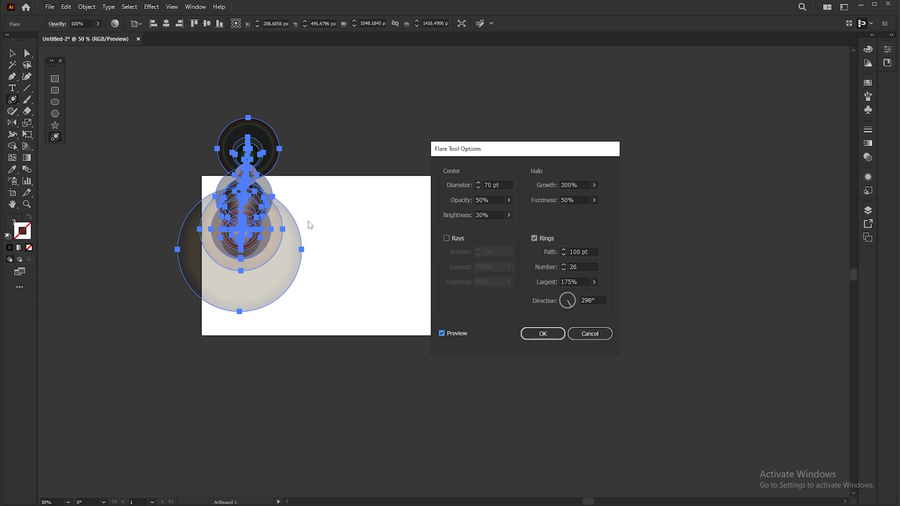
# Step: Lower the number of rings to 0 and apply the options to view the flare without rings
pyautogui.click(563, 270)
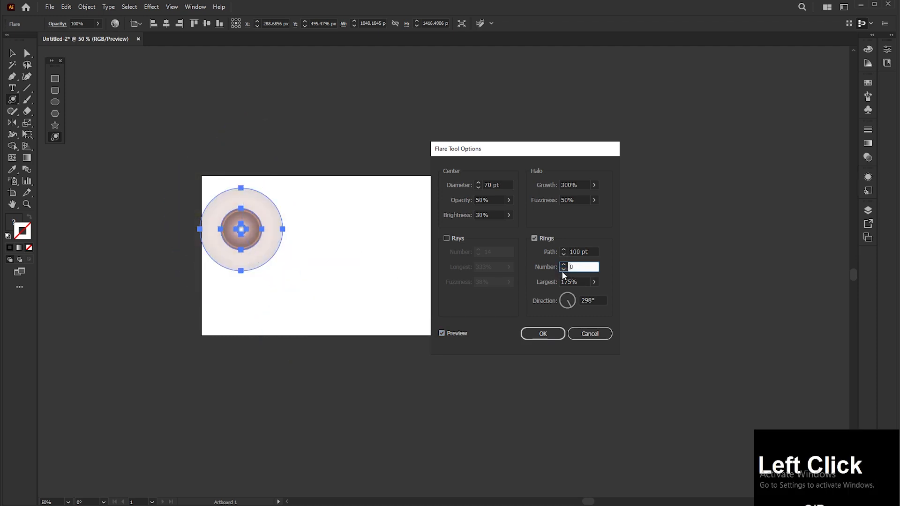
pyautogui.click(543, 333)
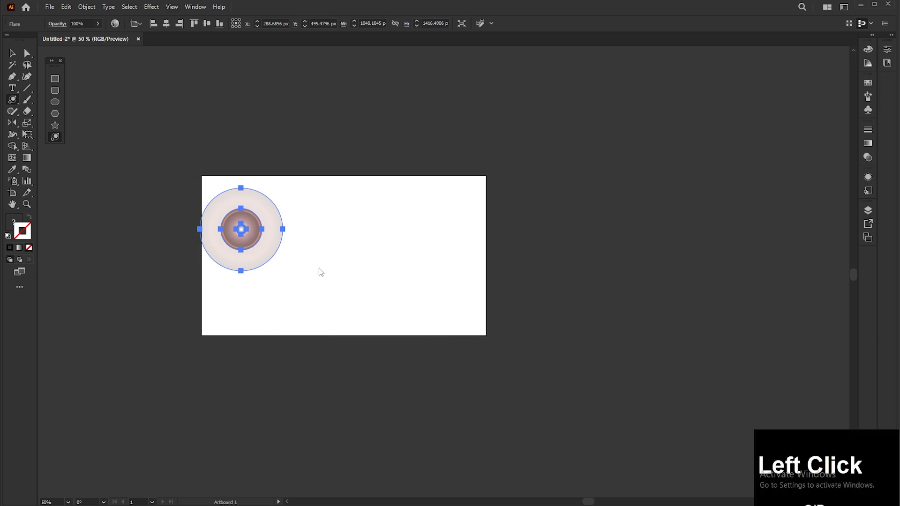
pyautogui.scroll(2, 240, 231)
pyautogui.scroll(1, 239, 235)
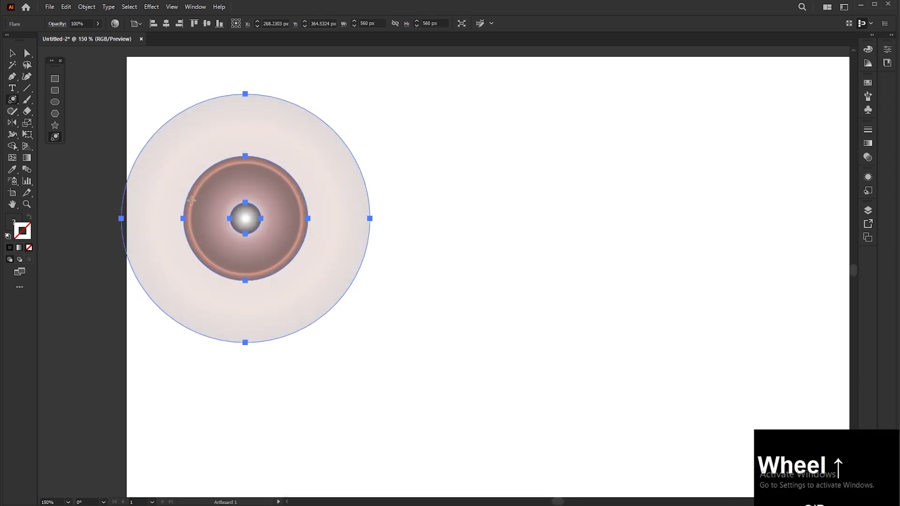
pyautogui.scroll(-1, 259, 250)
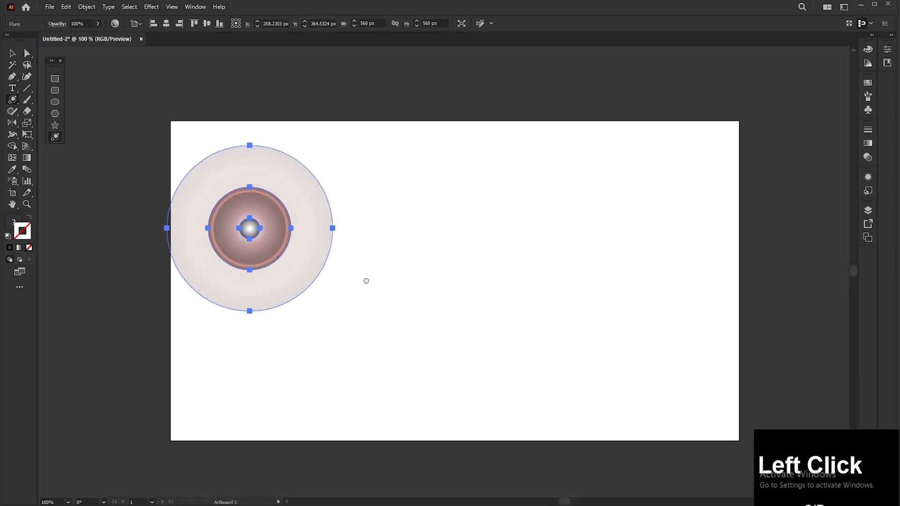
pyautogui.moveTo(366, 281); pyautogui.dragTo(254, 223)
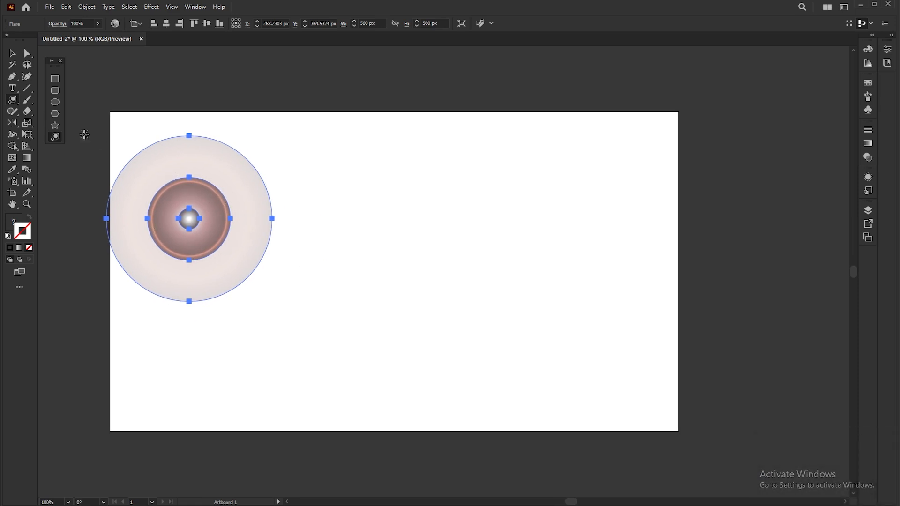
# Step: Reopen the flare's options and raise the number of rings one at a time to 9
pyautogui.click(56, 138)
pyautogui.doubleClick(56, 138)
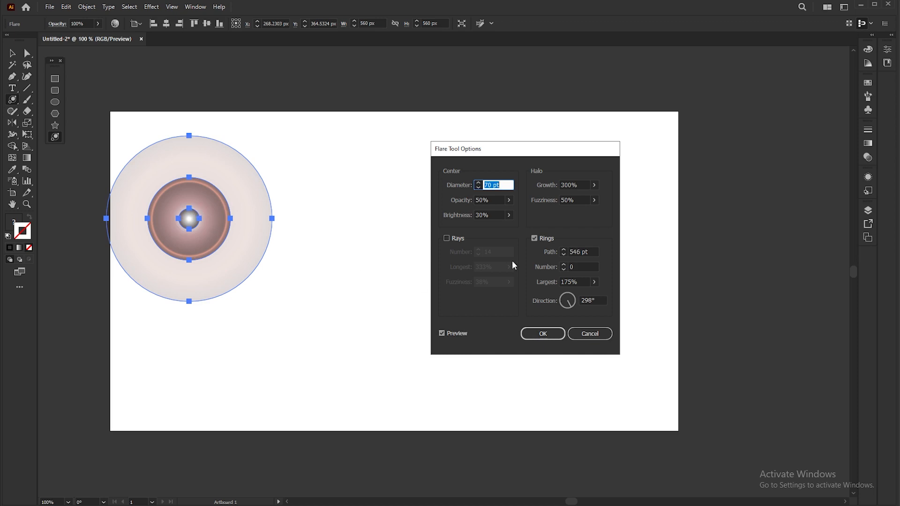
pyautogui.click(562, 265)
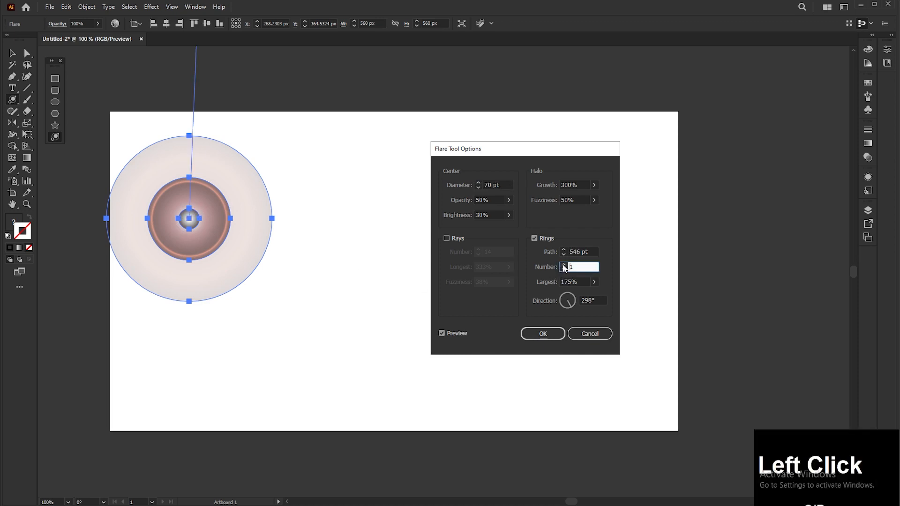
pyautogui.click(563, 265)
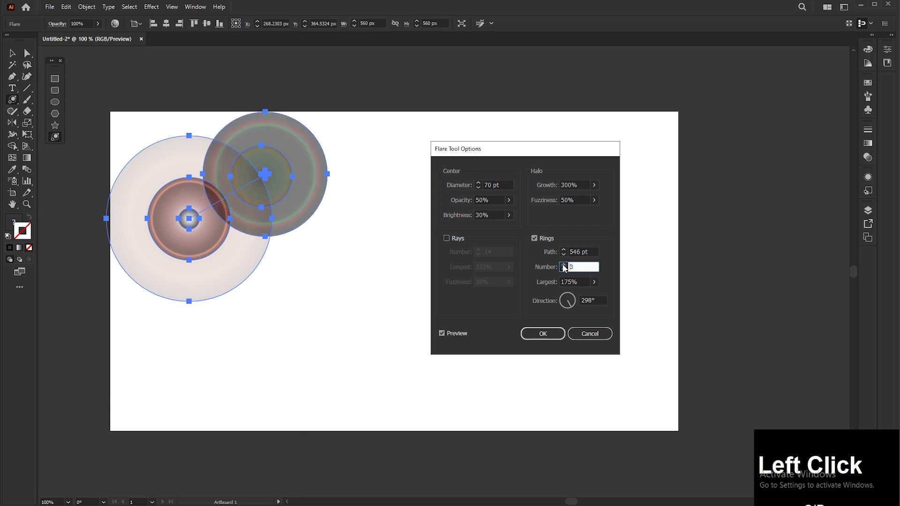
pyautogui.click(563, 265)
pyautogui.click(563, 266)
pyautogui.click(563, 266)
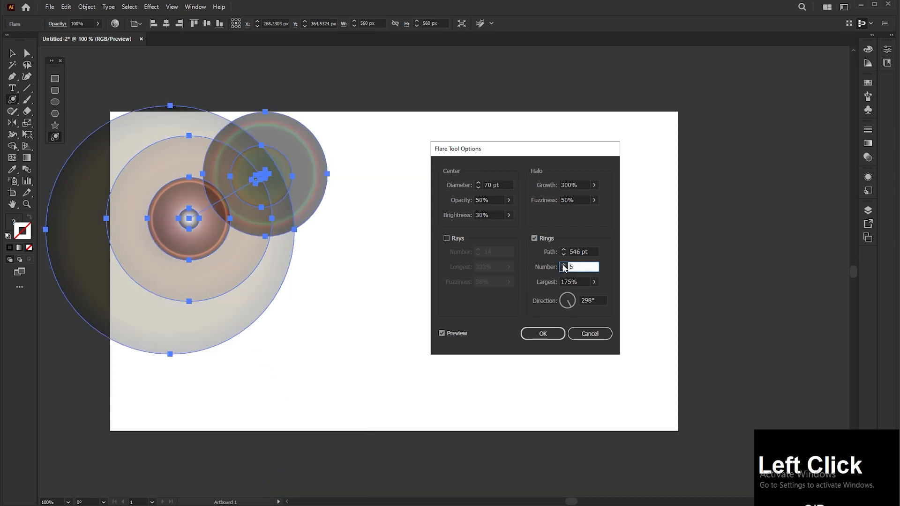
pyautogui.click(563, 266)
pyautogui.click(563, 265)
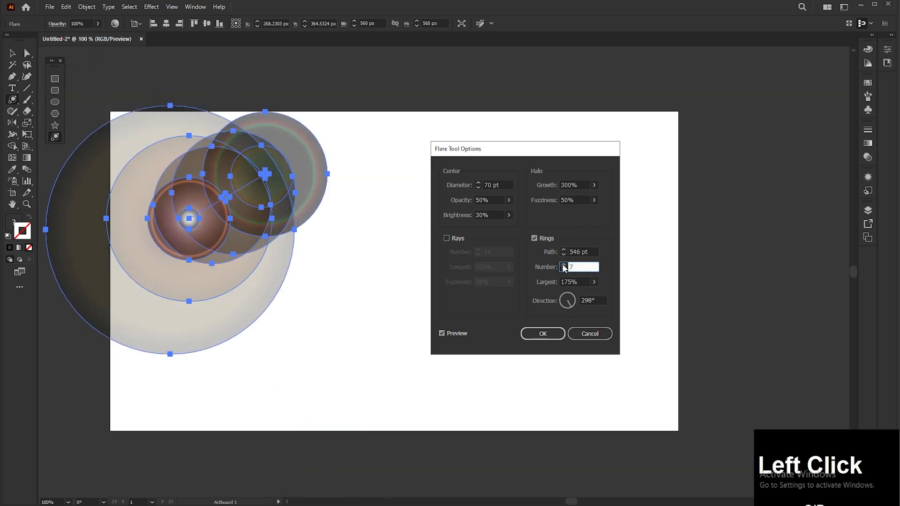
pyautogui.click(563, 265)
pyautogui.click(563, 265)
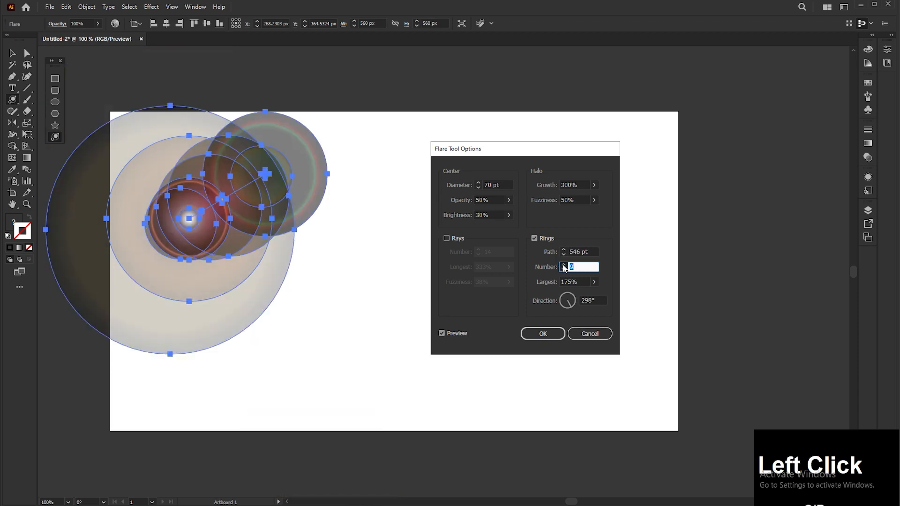
# Step: Raise the flare's number of rings one at a time to 16
pyautogui.click(563, 265)
pyautogui.click(563, 265)
pyautogui.click(563, 265)
pyautogui.click(563, 265)
pyautogui.click(563, 265)
pyautogui.click(563, 265)
pyautogui.click(563, 266)
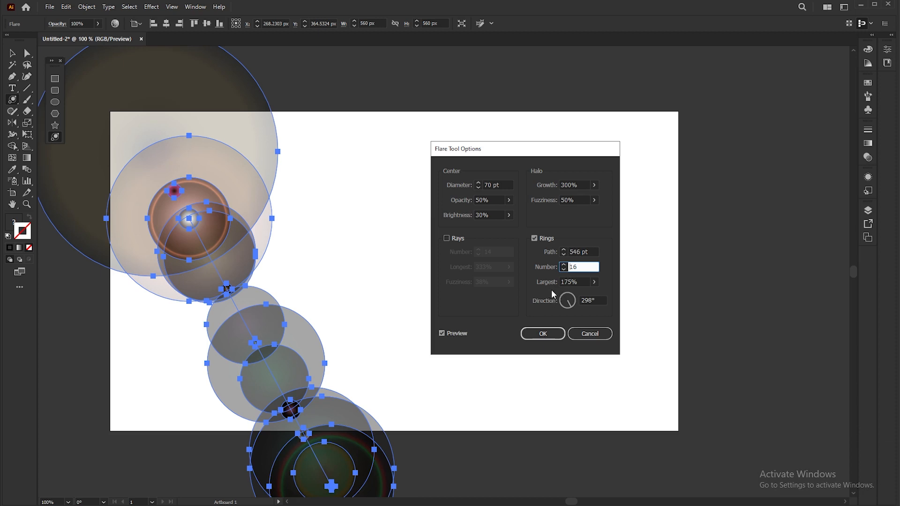
# Step: Reduce the size of the flare's largest ring to 36%
pyautogui.click(594, 281)
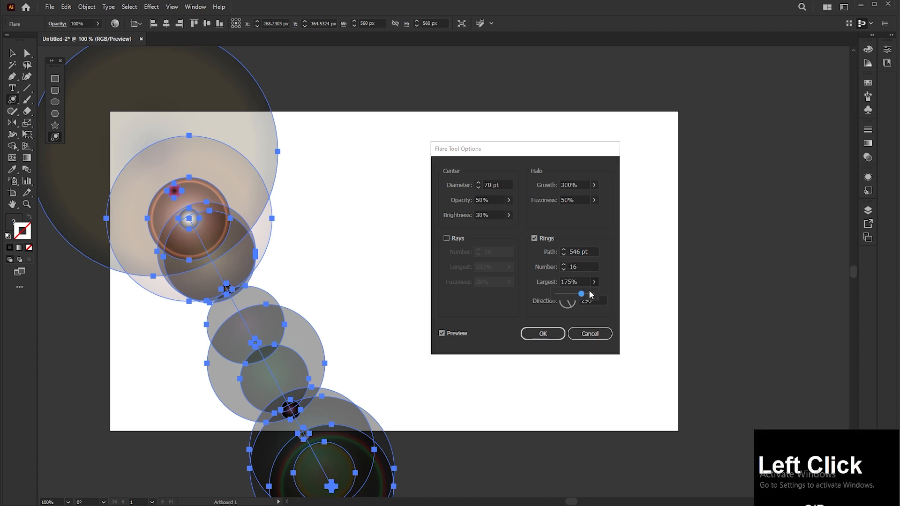
pyautogui.moveTo(590, 294); pyautogui.dragTo(565, 295)
pyautogui.moveTo(564, 295); pyautogui.dragTo(561, 294)
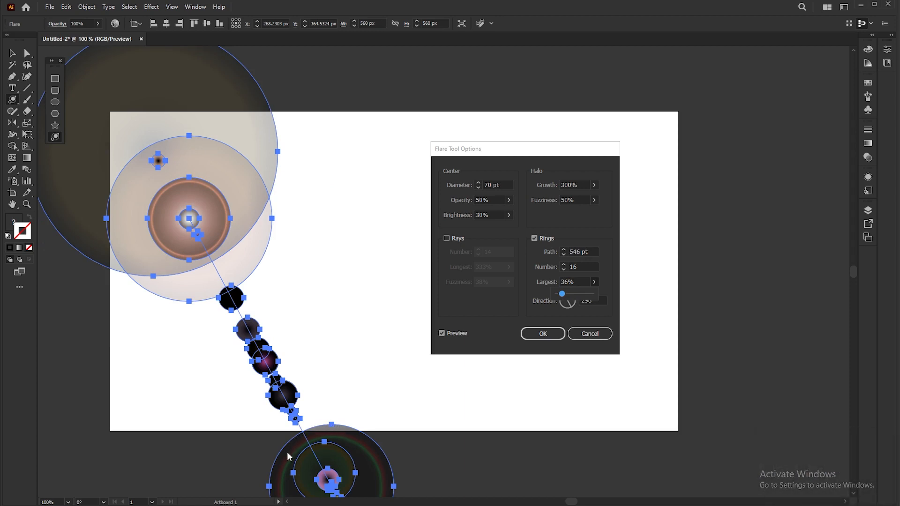
# Step: Increase the flare's center diameter one point at a time to 80 pt
pyautogui.click(479, 182)
pyautogui.click(479, 183)
pyautogui.click(479, 183)
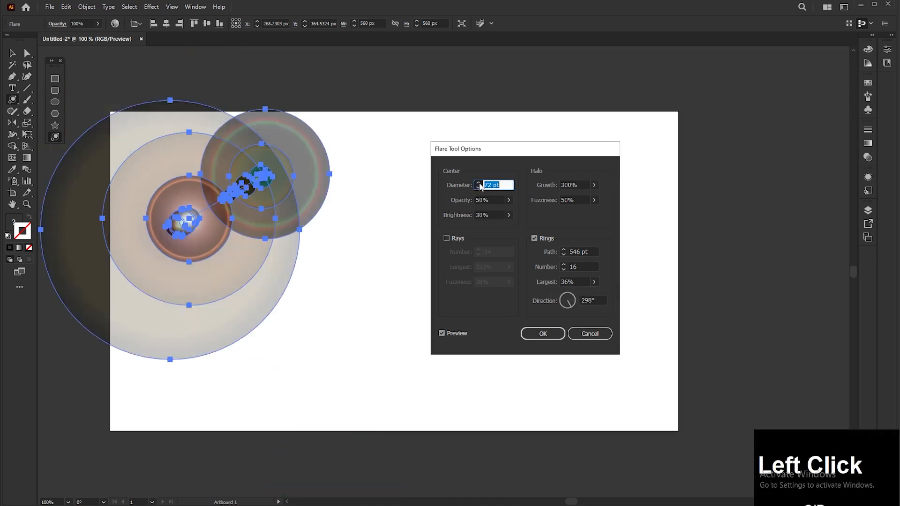
pyautogui.click(479, 183)
pyautogui.click(479, 183)
pyautogui.click(479, 183)
pyautogui.click(479, 183)
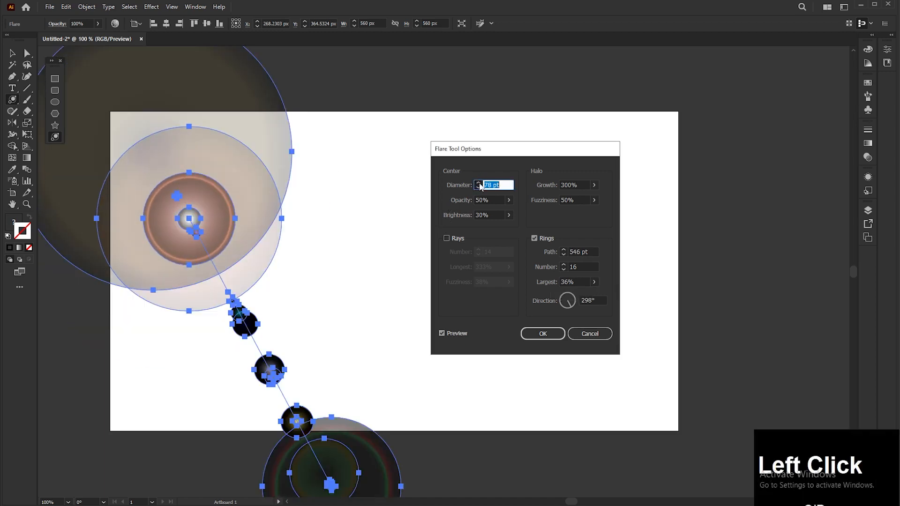
pyautogui.click(479, 183)
pyautogui.click(478, 183)
pyautogui.click(479, 183)
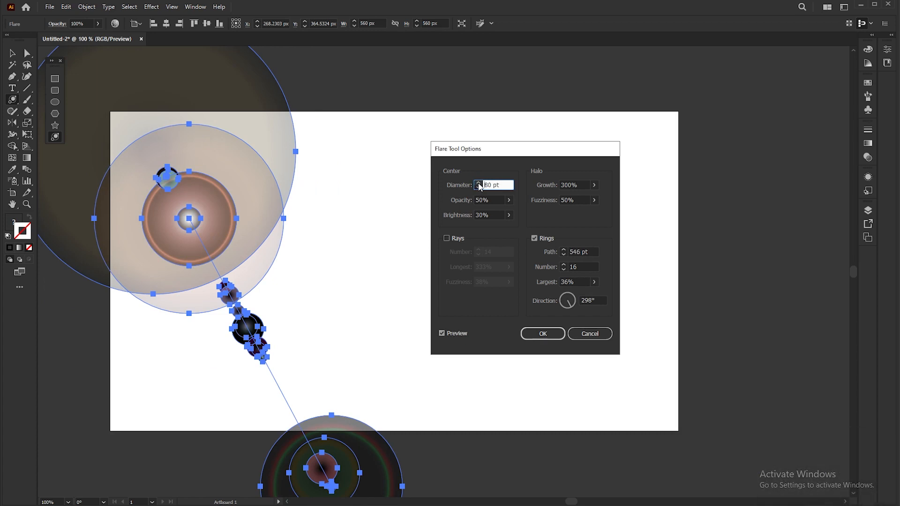
# Step: Lower the flare's center diameter one point at a time to 69 pt
pyautogui.click(478, 186)
pyautogui.click(478, 187)
pyautogui.click(478, 186)
pyautogui.click(478, 187)
pyautogui.click(478, 187)
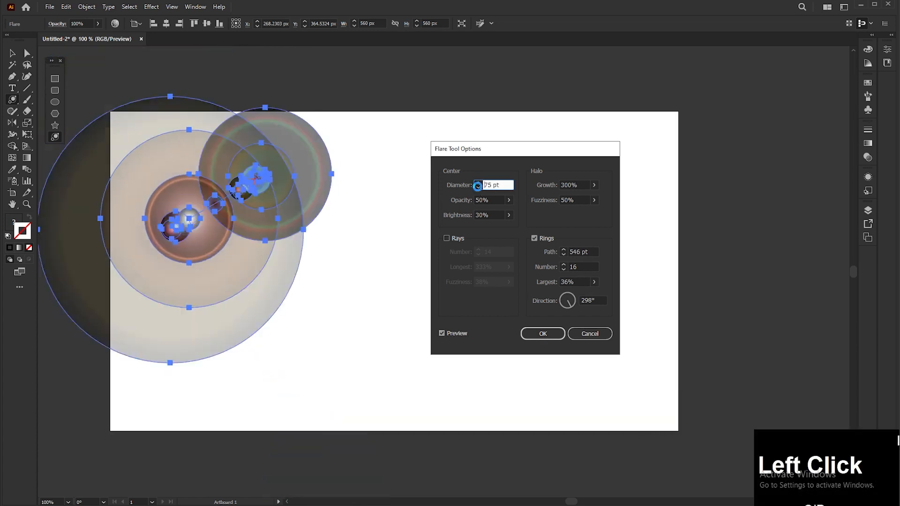
pyautogui.click(478, 187)
pyautogui.click(478, 187)
pyautogui.click(478, 187)
pyautogui.click(478, 187)
pyautogui.click(478, 187)
pyautogui.click(478, 187)
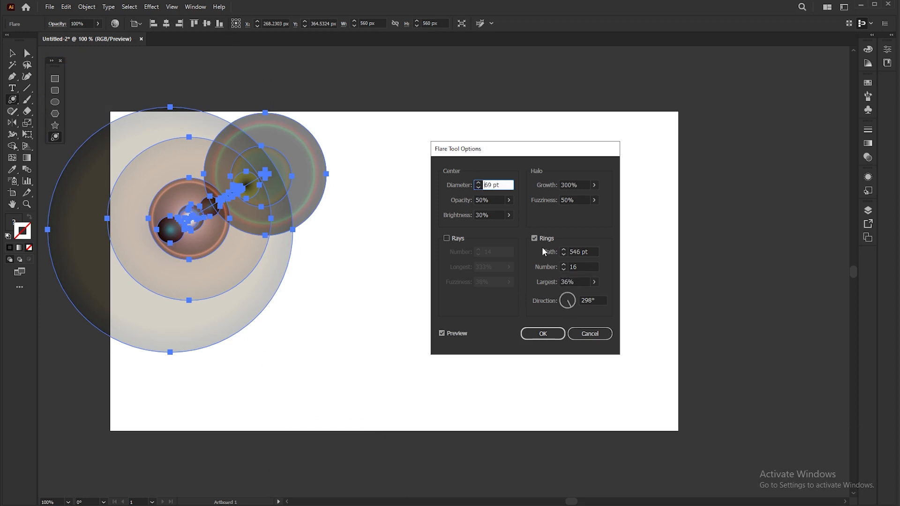
# Step: Enlarge the largest ring to 199% and rotate the rings' direction to 322°, ending at 279°
pyautogui.click(595, 283)
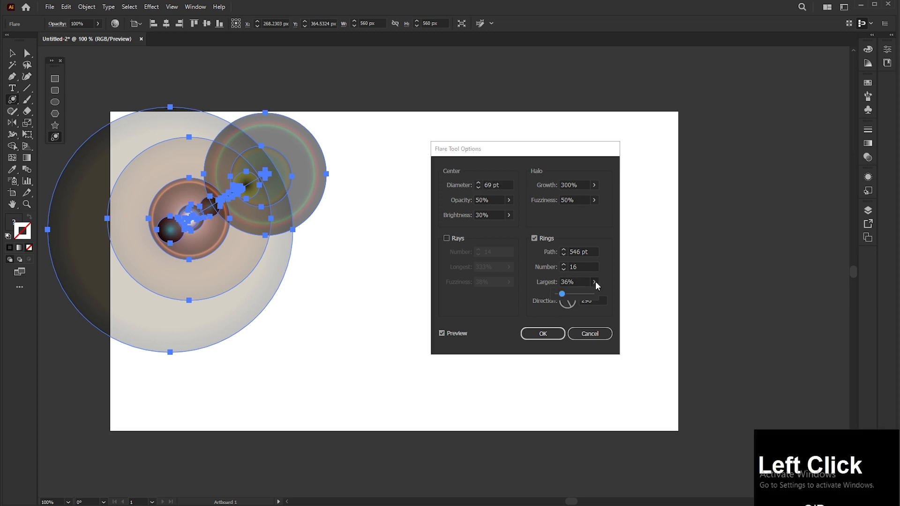
pyautogui.moveTo(564, 295); pyautogui.dragTo(587, 297)
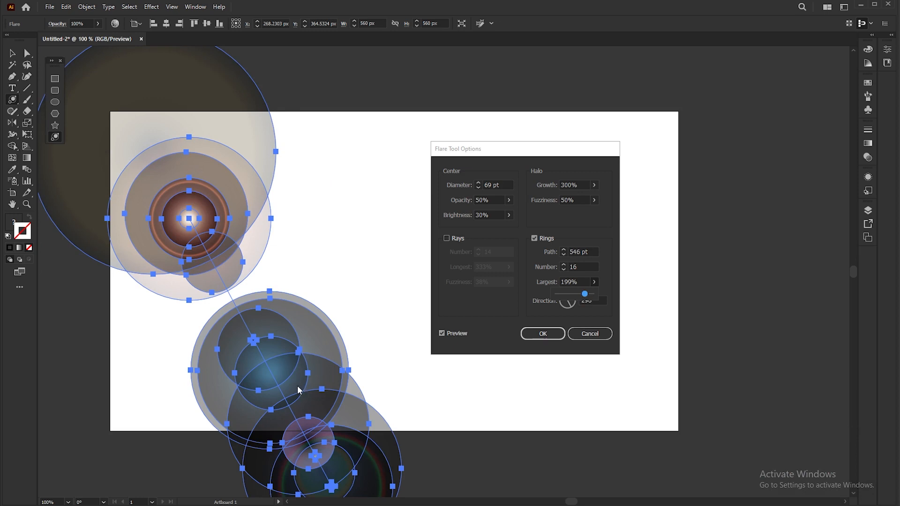
pyautogui.click(603, 314)
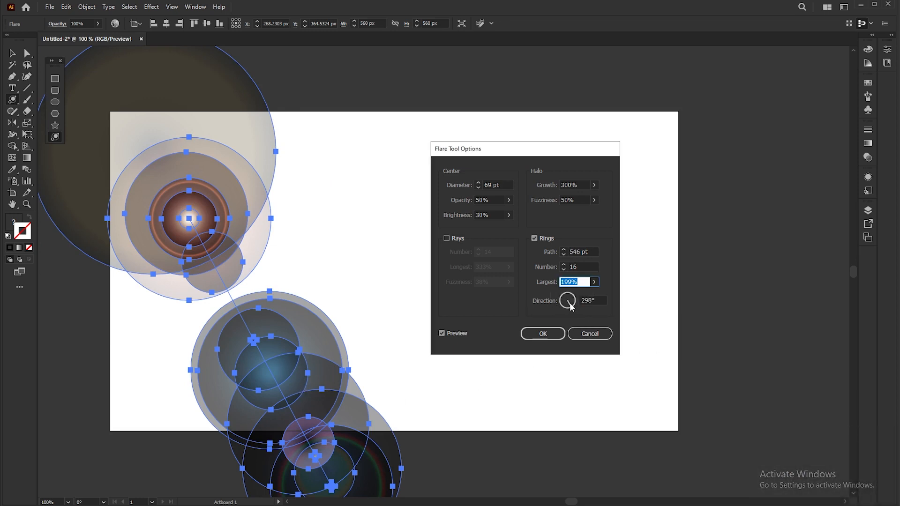
pyautogui.moveTo(571, 306); pyautogui.dragTo(569, 302)
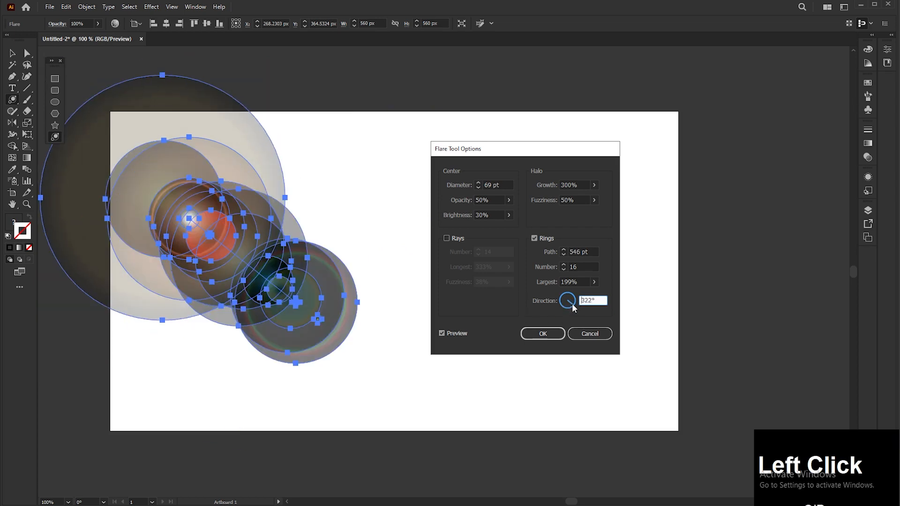
pyautogui.moveTo(572, 302); pyautogui.dragTo(568, 306)
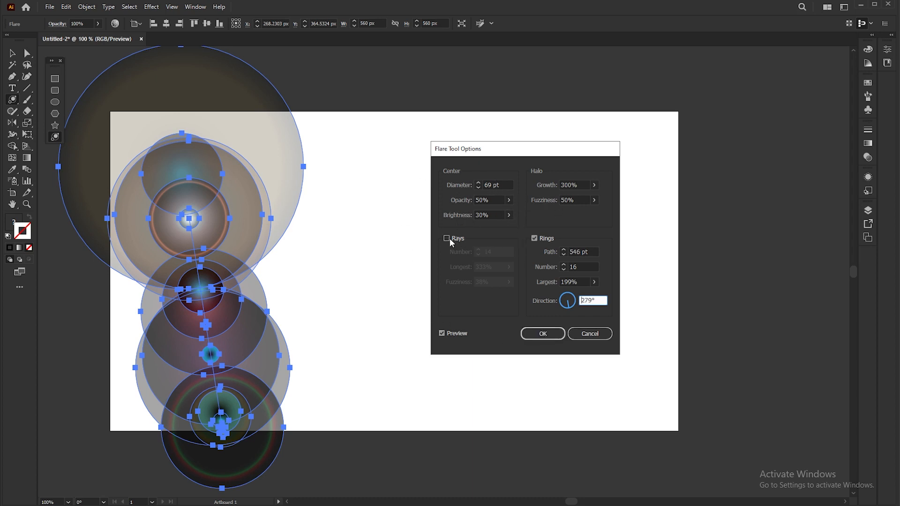
# Step: Compare the flare without rings, both with and without rays, ending with only the rings enabled
pyautogui.click(534, 238)
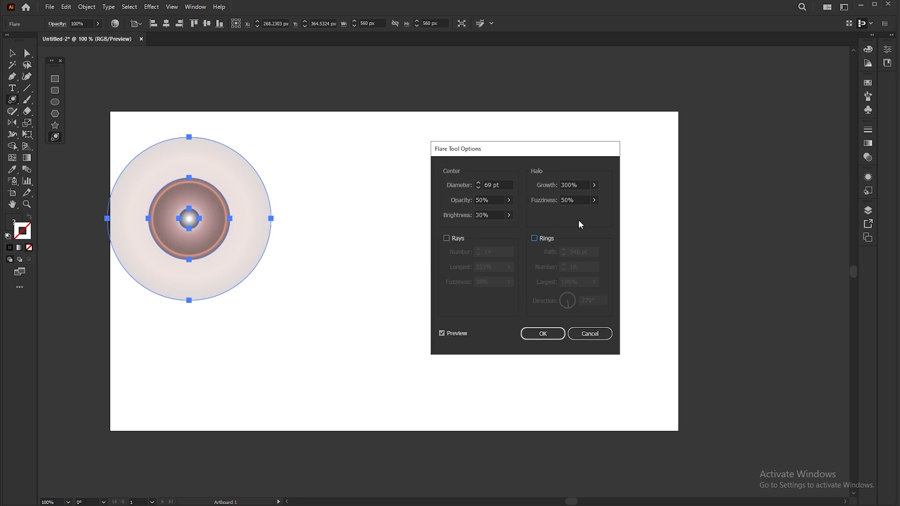
pyautogui.click(446, 238)
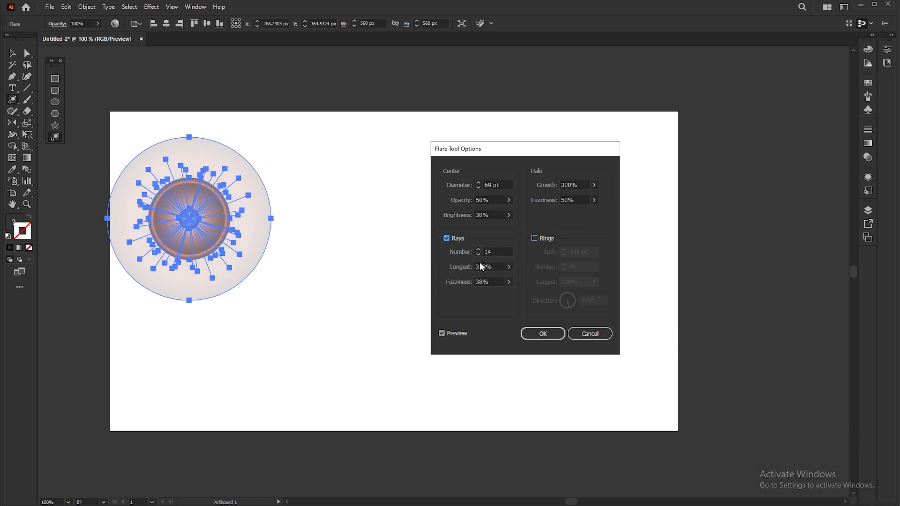
pyautogui.click(447, 239)
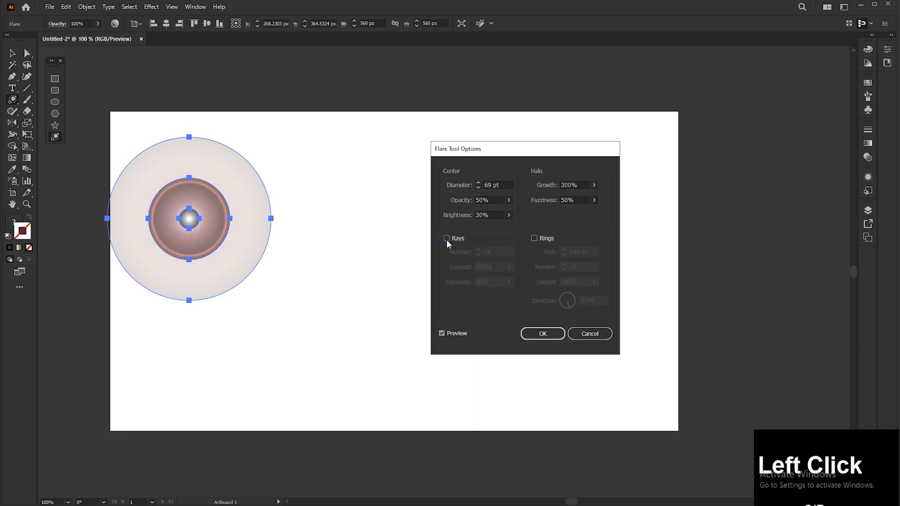
pyautogui.click(534, 239)
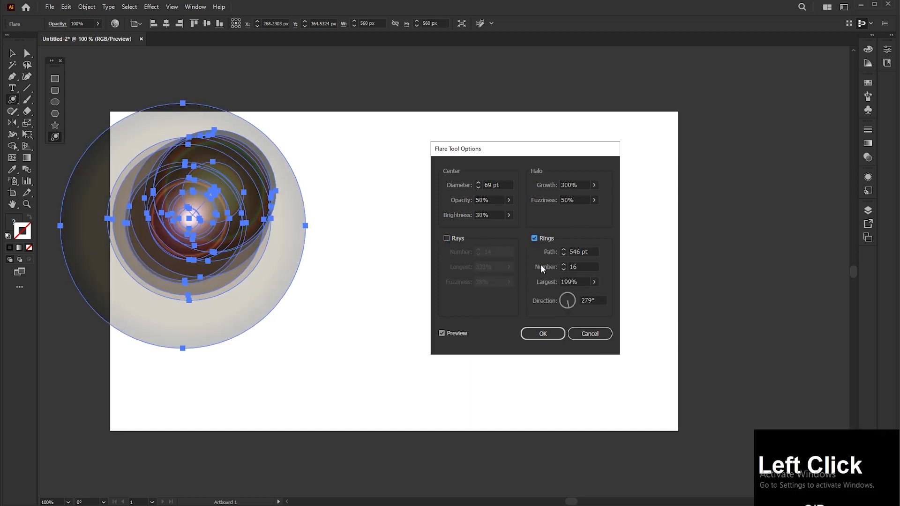